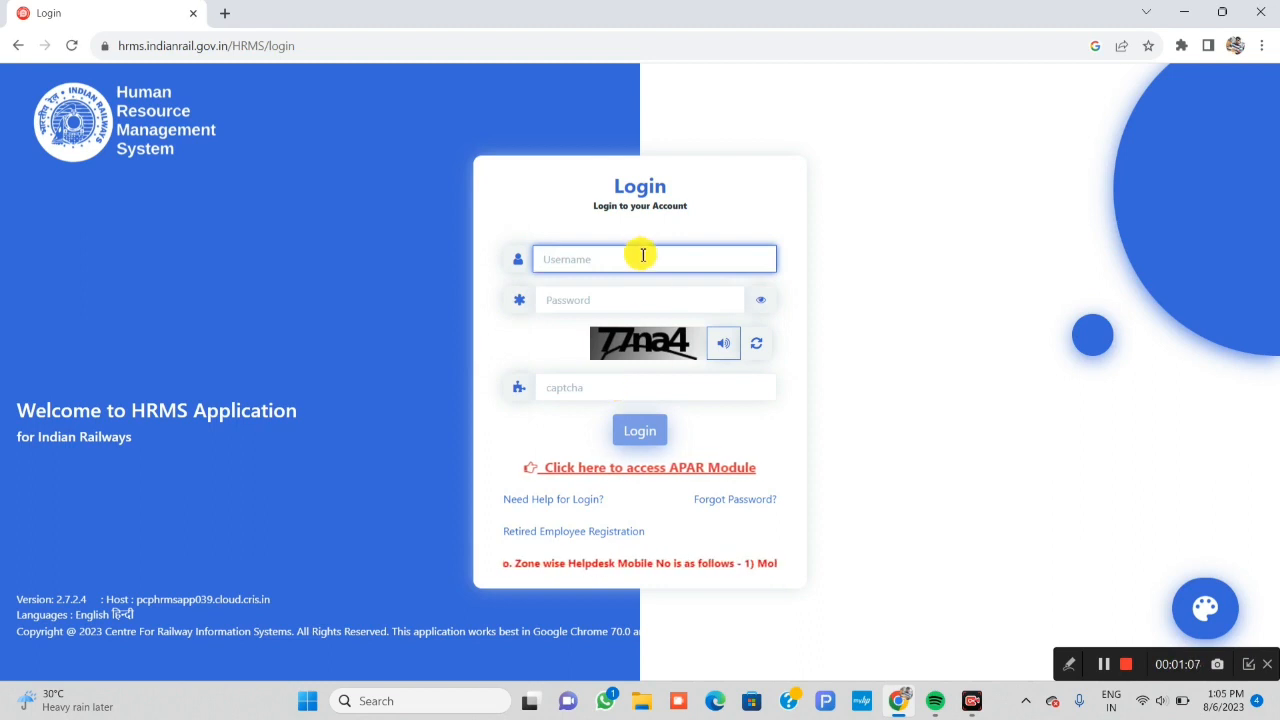
Step: Enter the one-time password for the locked HRMS account and verify it to reach the dashboard
{"action": "left_click", "coordinate": [1104, 664]}
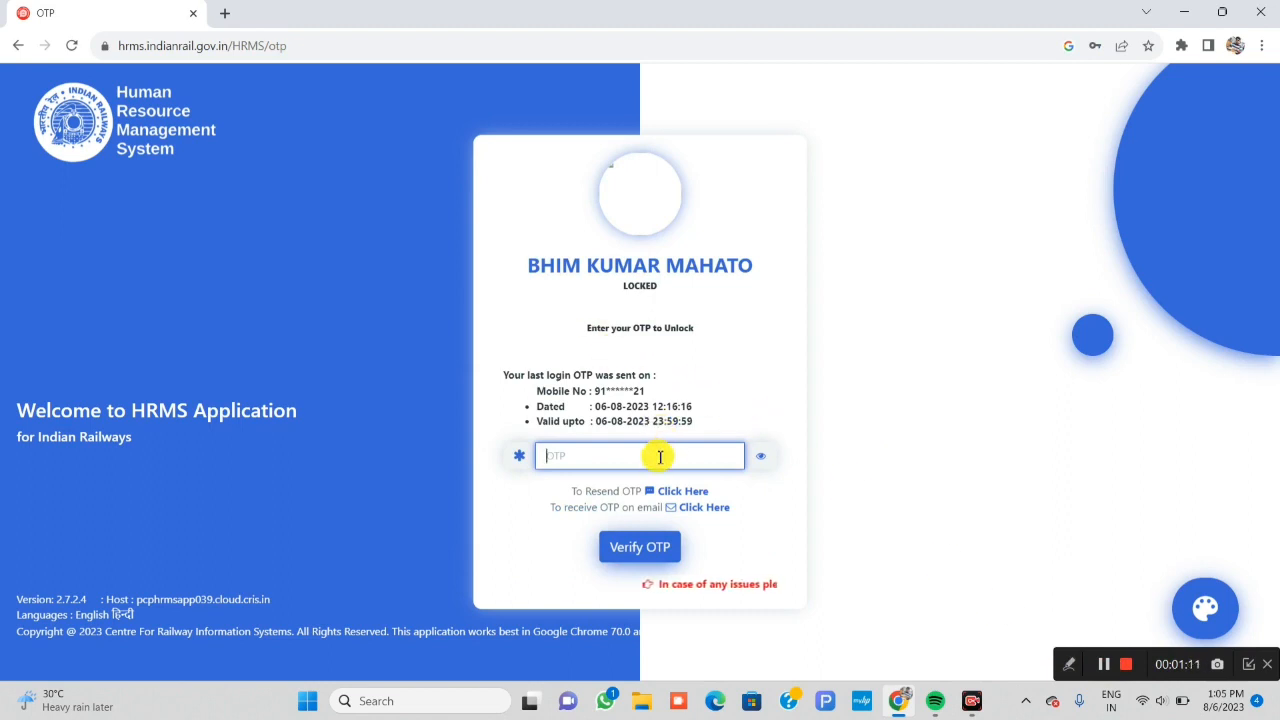
{"action": "type", "text": "••••"}
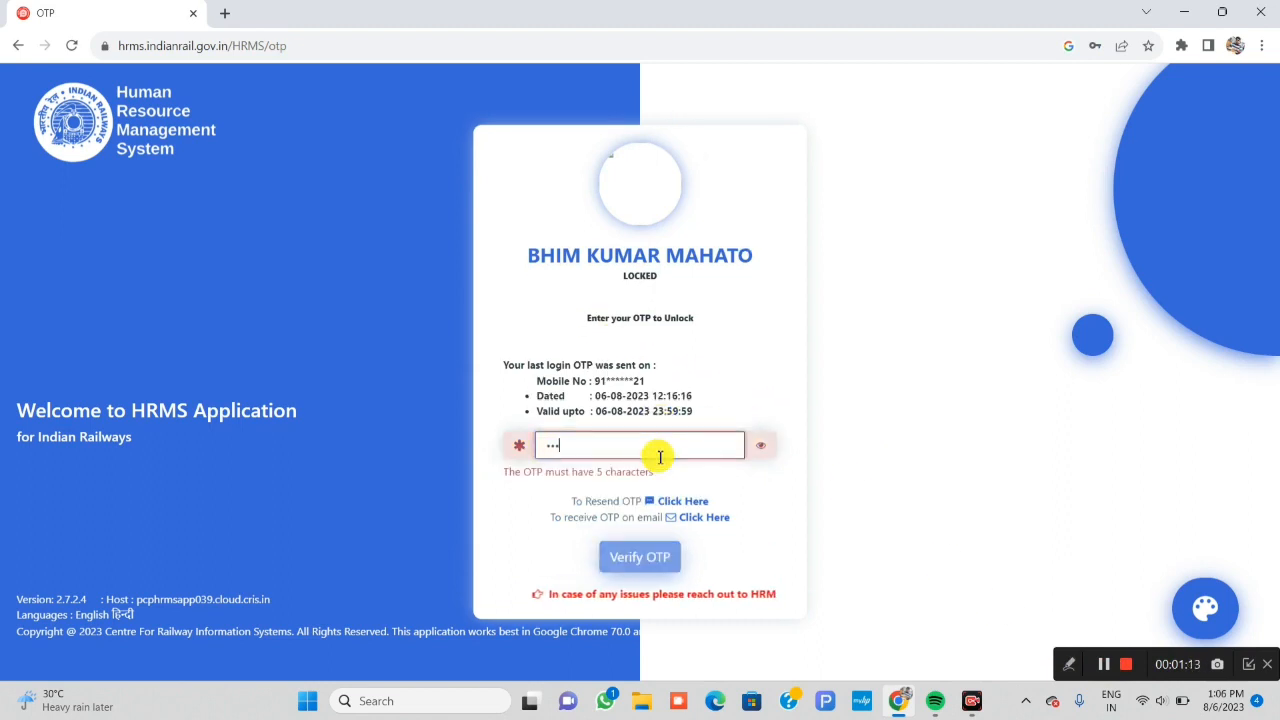
{"action": "type", "text": "•"}
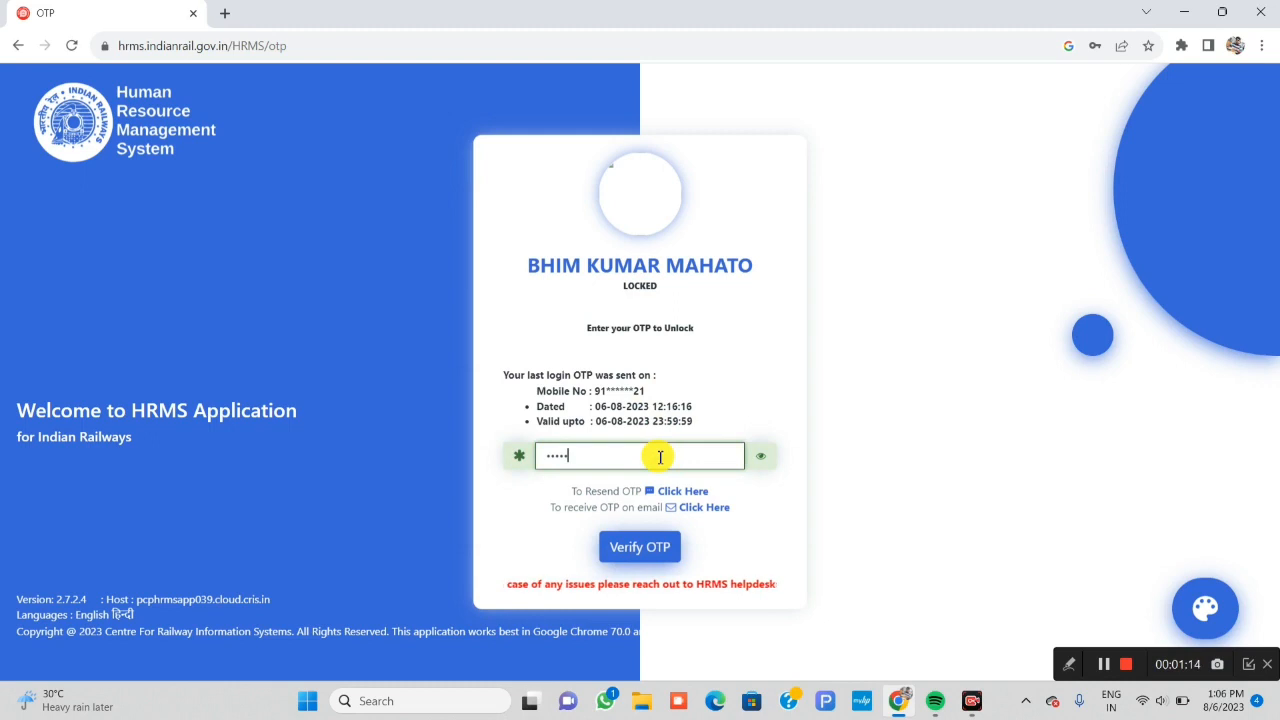
{"action": "left_click", "coordinate": [648, 551]}
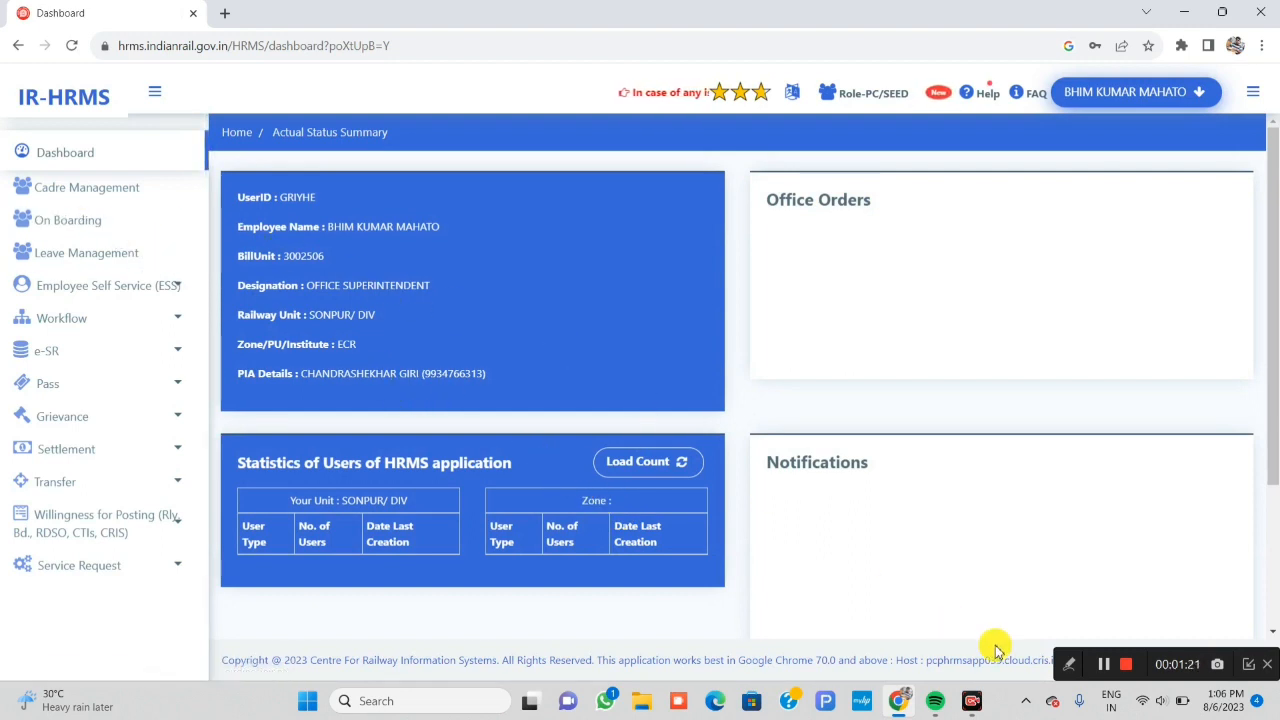
Step: Open the Leave Management module from the HRMS dashboard
{"action": "left_click", "coordinate": [1070, 666]}
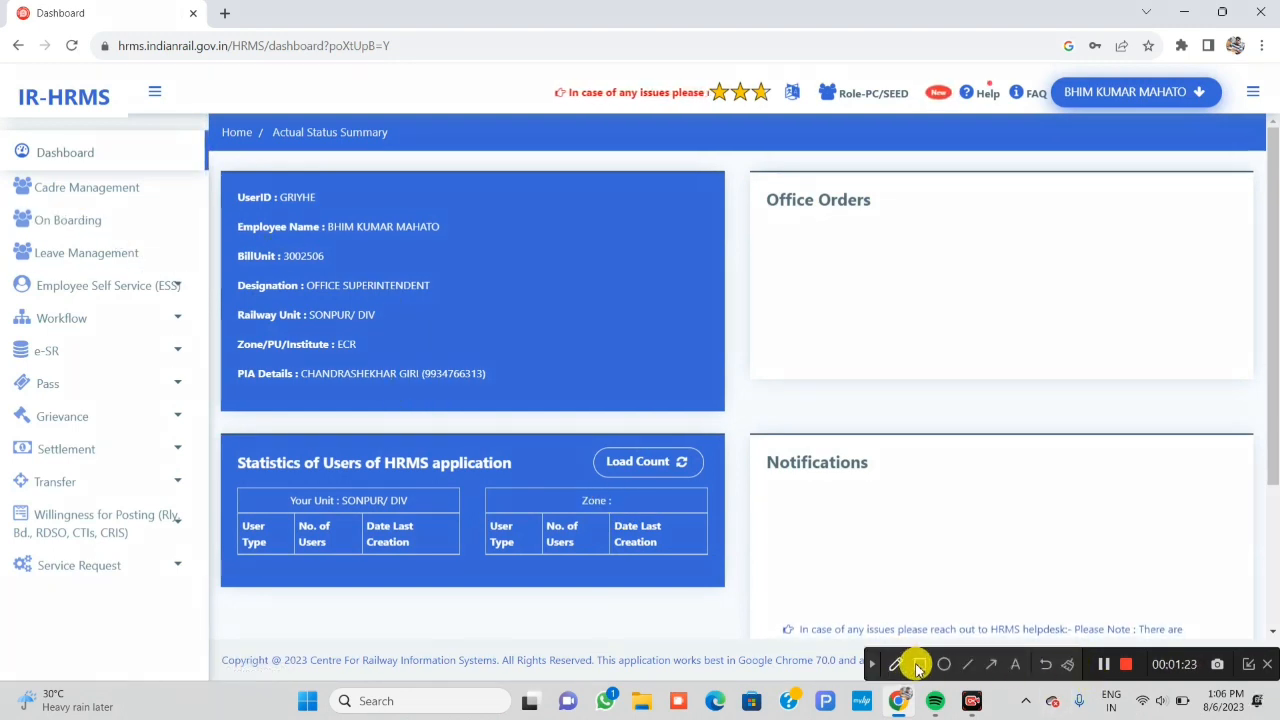
{"action": "left_click", "coordinate": [921, 665]}
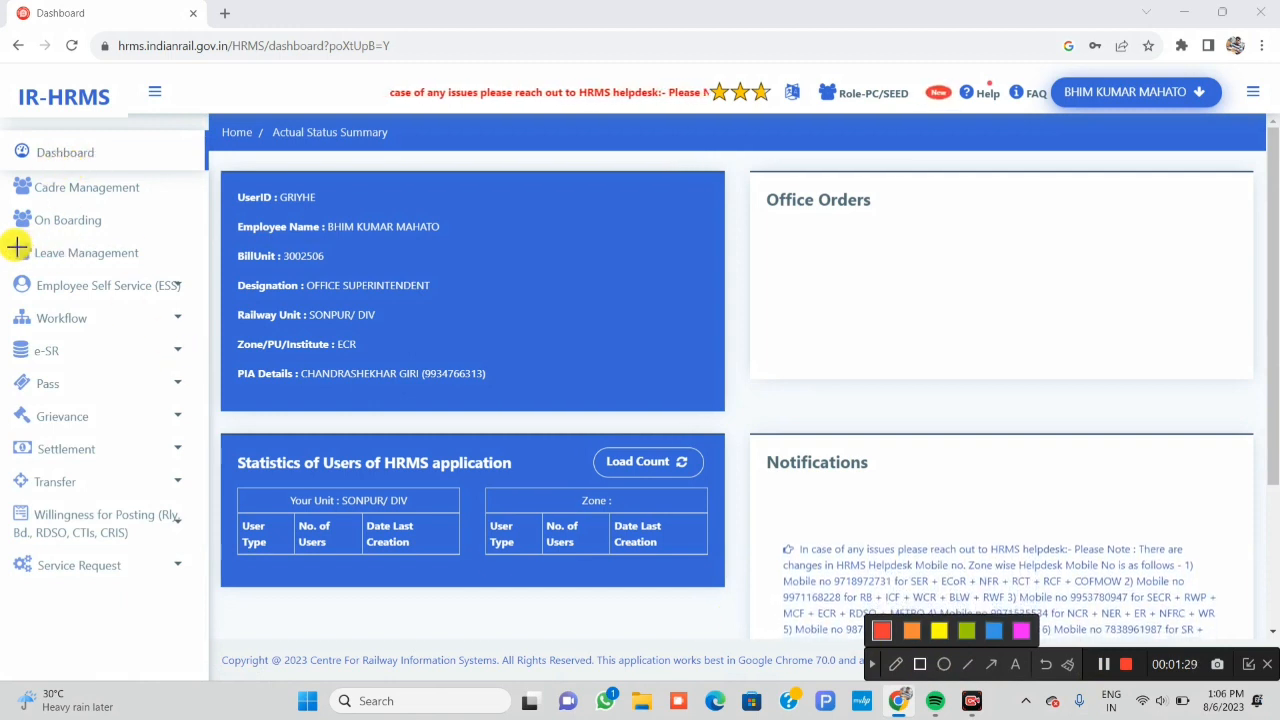
{"action": "mouse_move", "coordinate": [11, 240]}
{"action": "left_mouse_down"}
{"action": "mouse_move", "coordinate": [157, 249]}
{"action": "mouse_move", "coordinate": [154, 267]}
{"action": "left_mouse_up"}
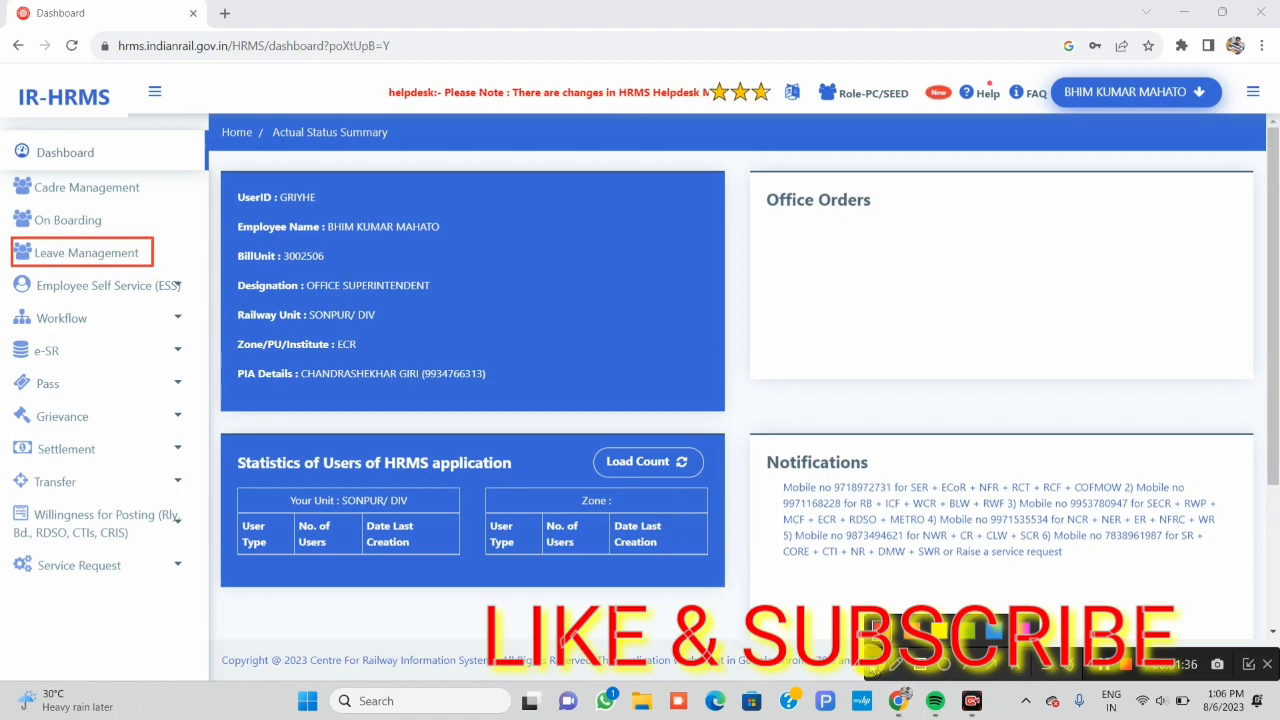
{"action": "left_click", "coordinate": [122, 258]}
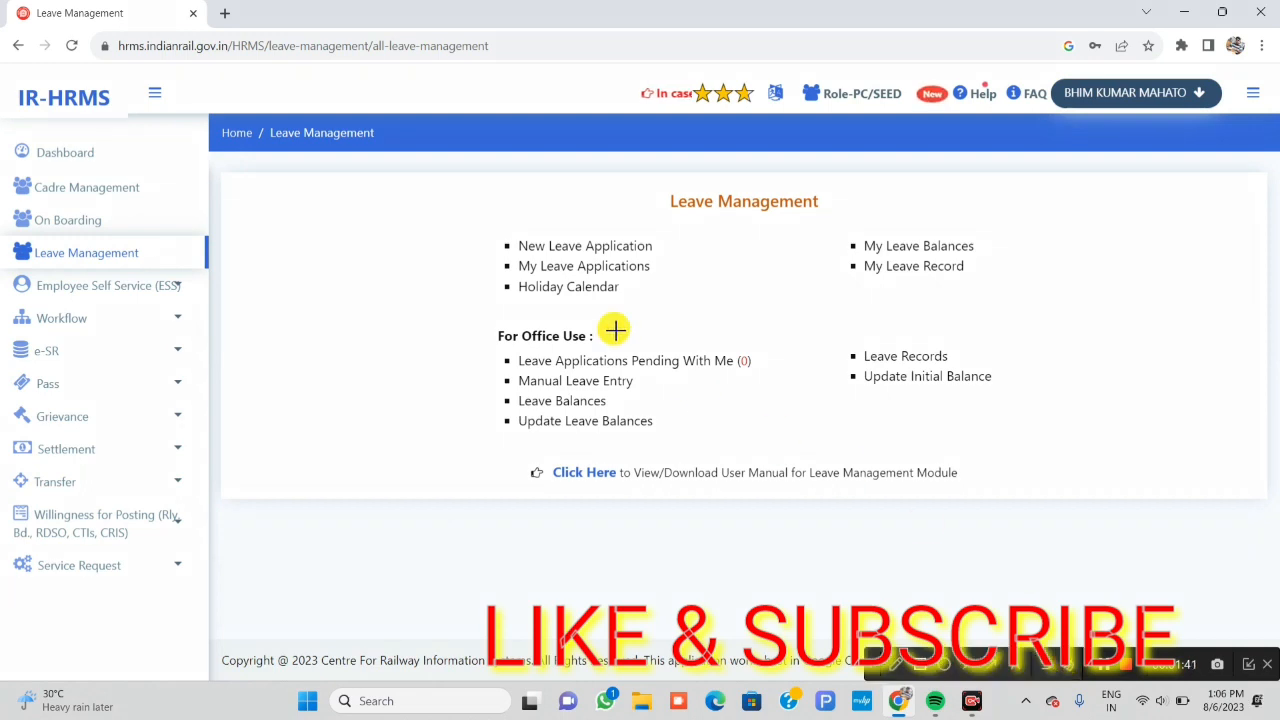
{"action": "mouse_move", "coordinate": [410, 219]}
{"action": "left_mouse_down"}
{"action": "mouse_move", "coordinate": [940, 262]}
{"action": "mouse_move", "coordinate": [1003, 291]}
{"action": "mouse_move", "coordinate": [1006, 308]}
{"action": "left_mouse_up"}
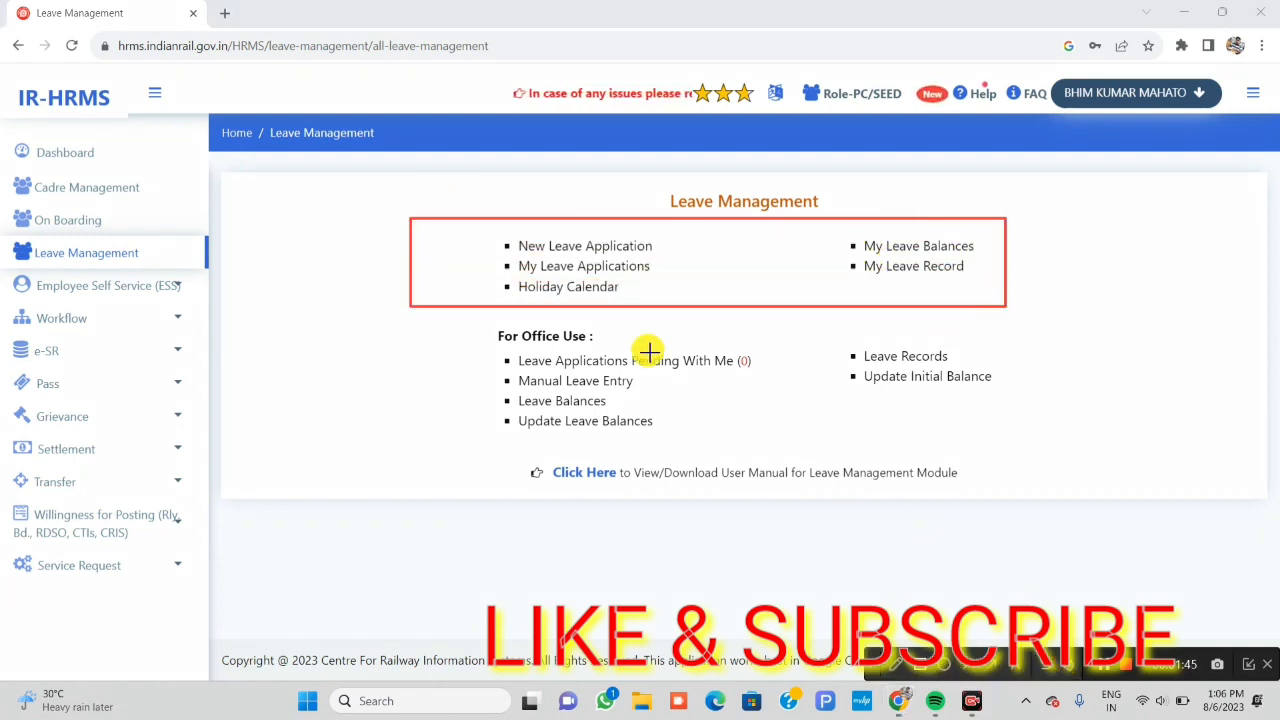
{"action": "mouse_move", "coordinate": [410, 338]}
{"action": "left_mouse_down"}
{"action": "mouse_move", "coordinate": [751, 346]}
{"action": "mouse_move", "coordinate": [929, 383]}
{"action": "mouse_move", "coordinate": [967, 435]}
{"action": "mouse_move", "coordinate": [996, 440]}
{"action": "left_mouse_up"}
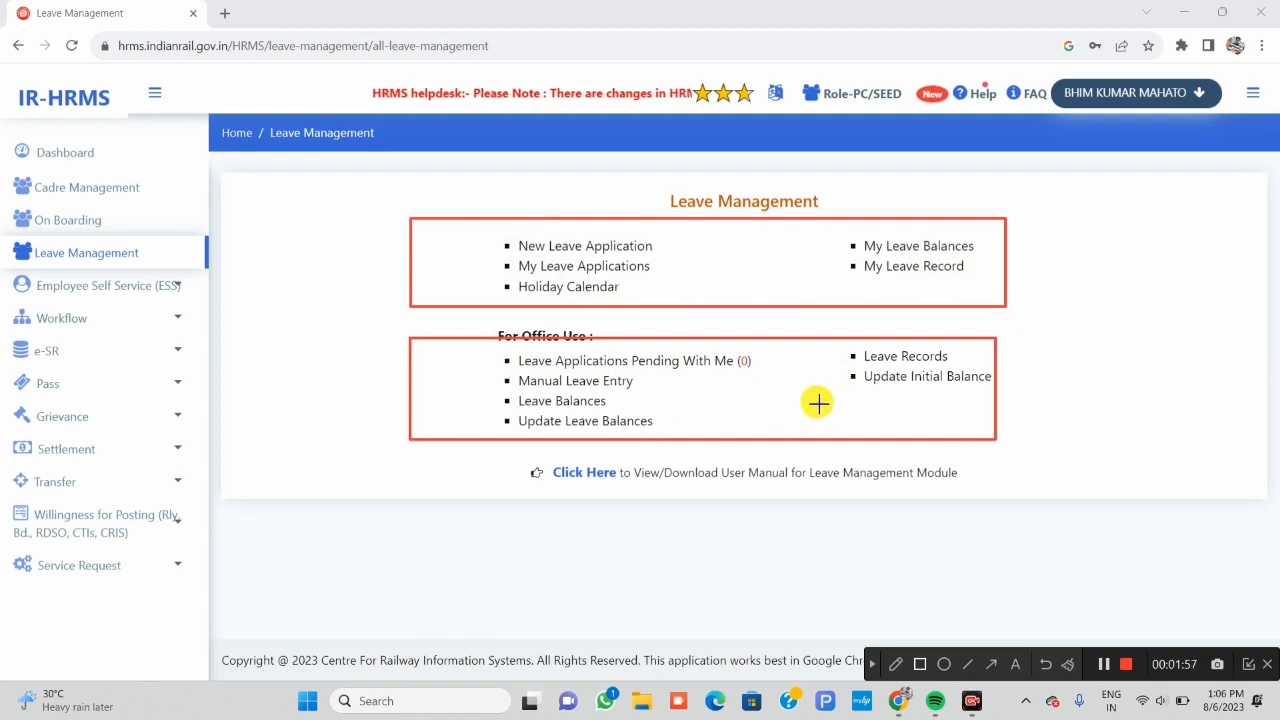
{"action": "left_click", "coordinate": [872, 665]}
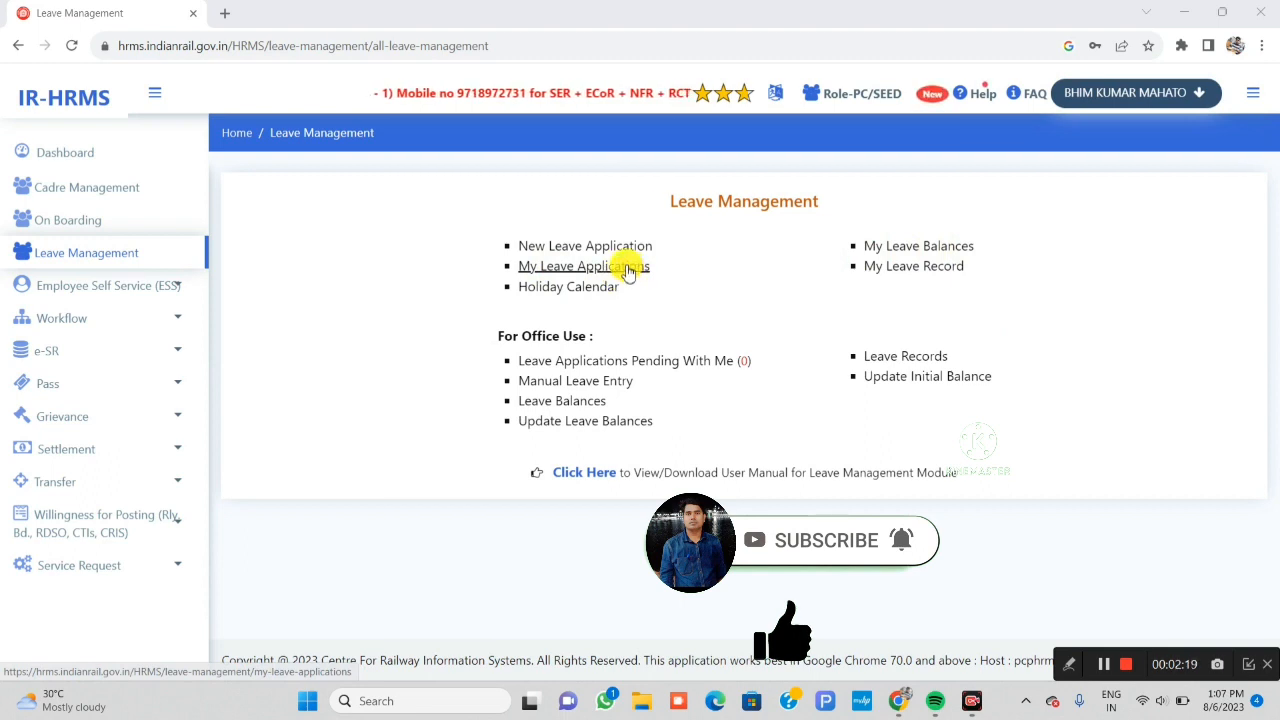
Step: Open the New Leave Application form in Leave Management
{"action": "left_click", "coordinate": [1068, 664]}
{"action": "left_click", "coordinate": [920, 664]}
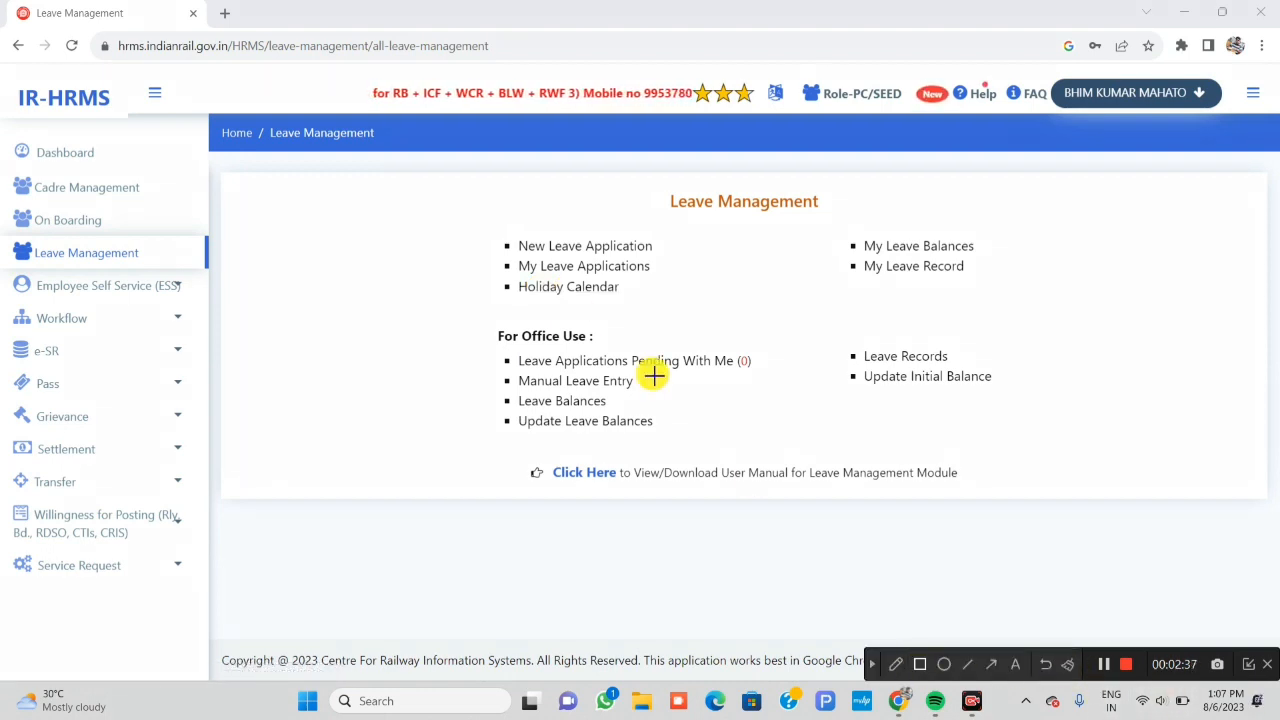
{"action": "left_click_drag", "start_coordinate": [491, 227], "coordinate": [705, 257]}
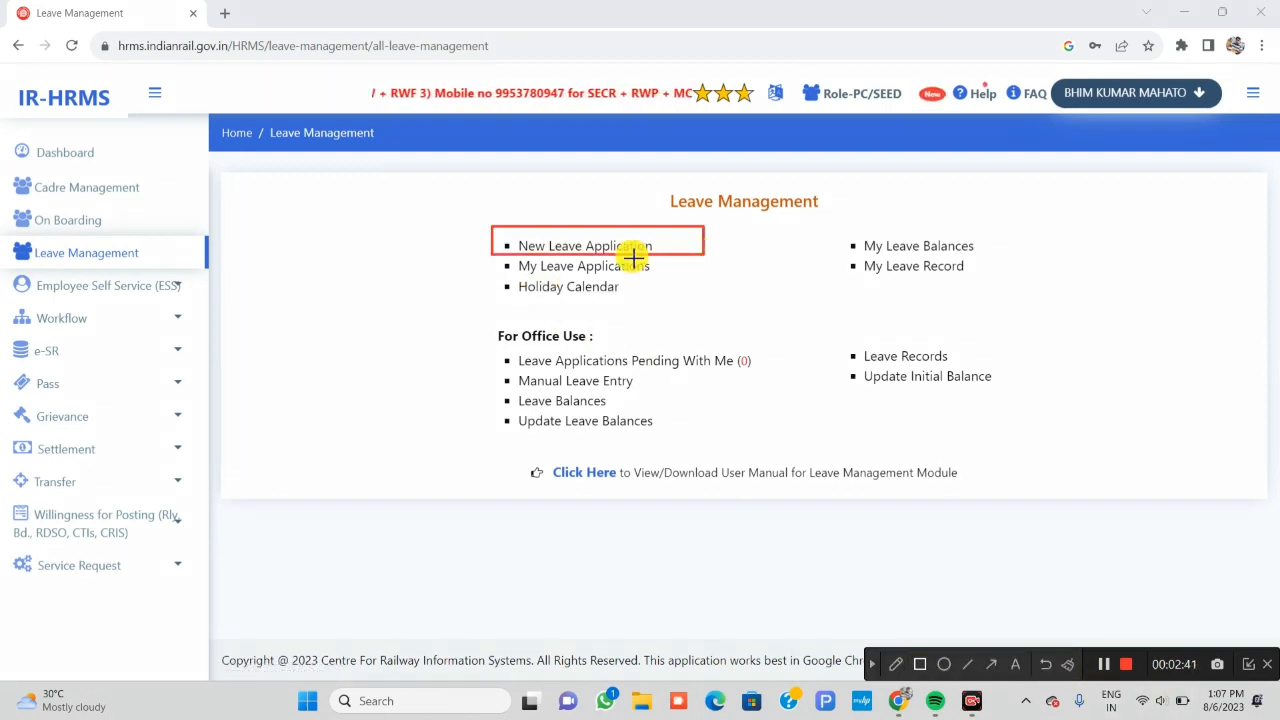
{"action": "left_click", "coordinate": [872, 664]}
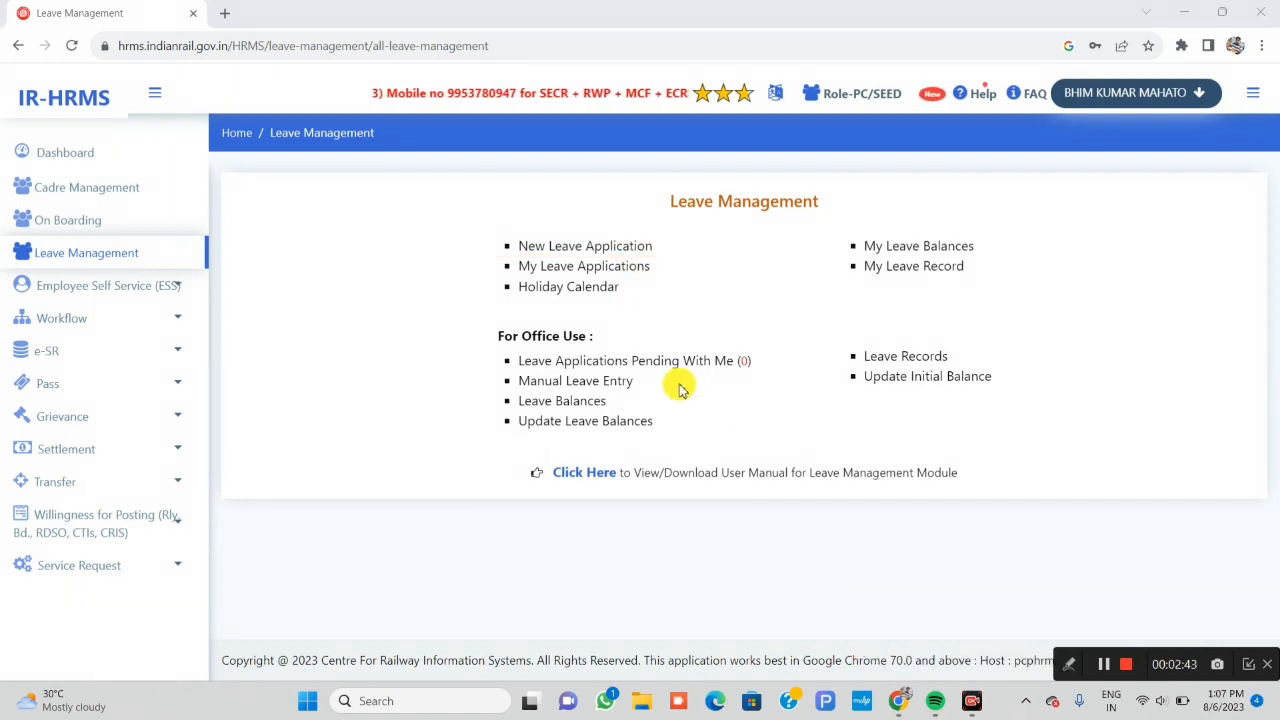
{"action": "left_click", "coordinate": [613, 246]}
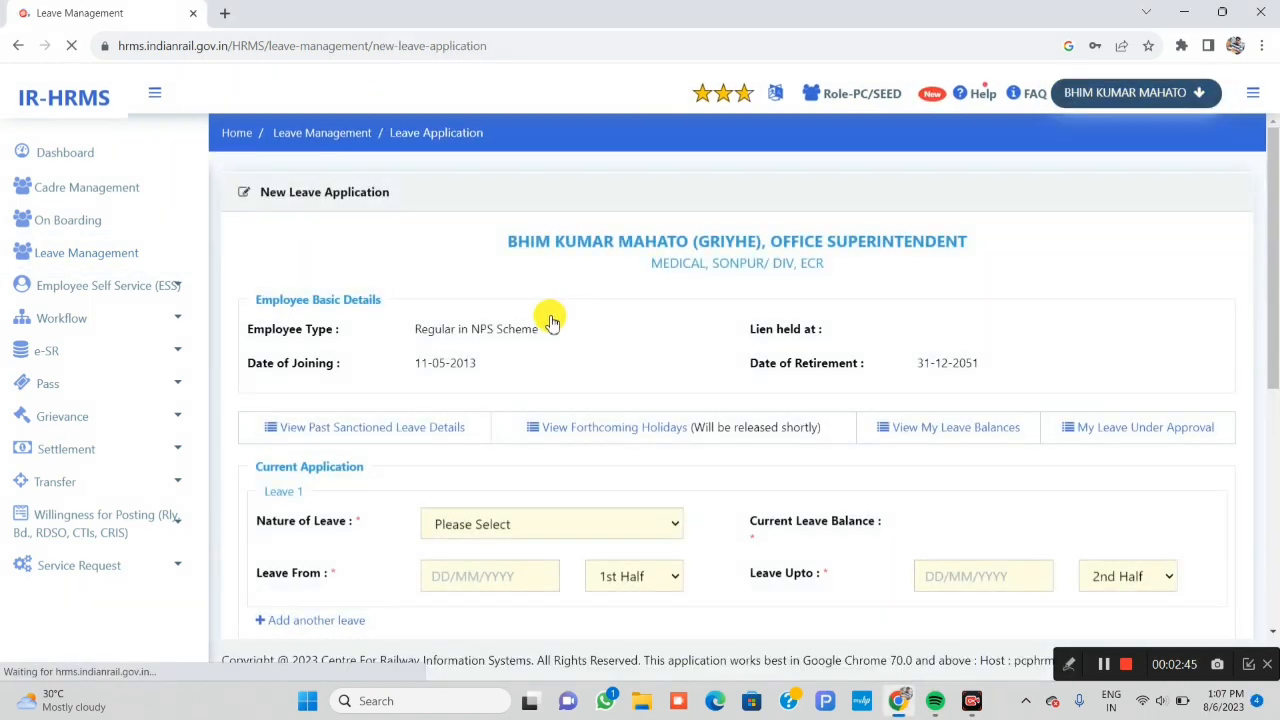
{"action": "left_click", "coordinate": [1069, 664]}
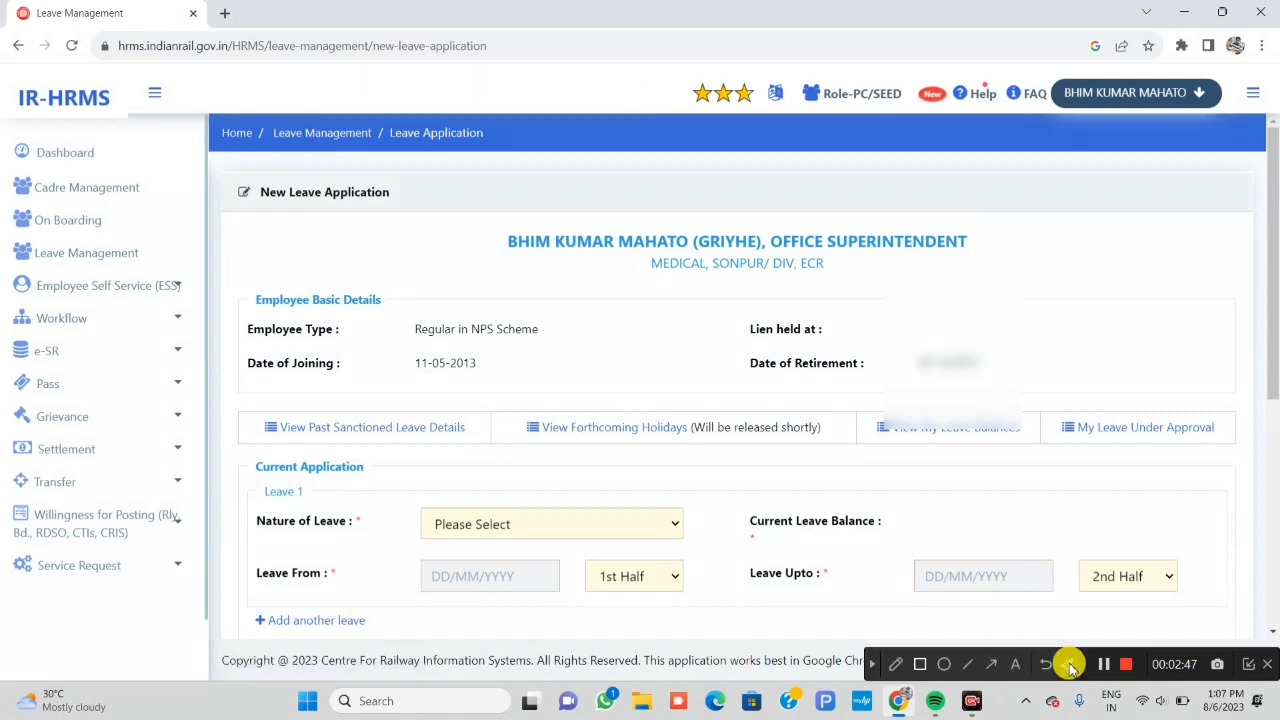
{"action": "mouse_move", "coordinate": [451, 209]}
{"action": "left_mouse_down"}
{"action": "mouse_move", "coordinate": [946, 243]}
{"action": "mouse_move", "coordinate": [1009, 283]}
{"action": "left_mouse_up"}
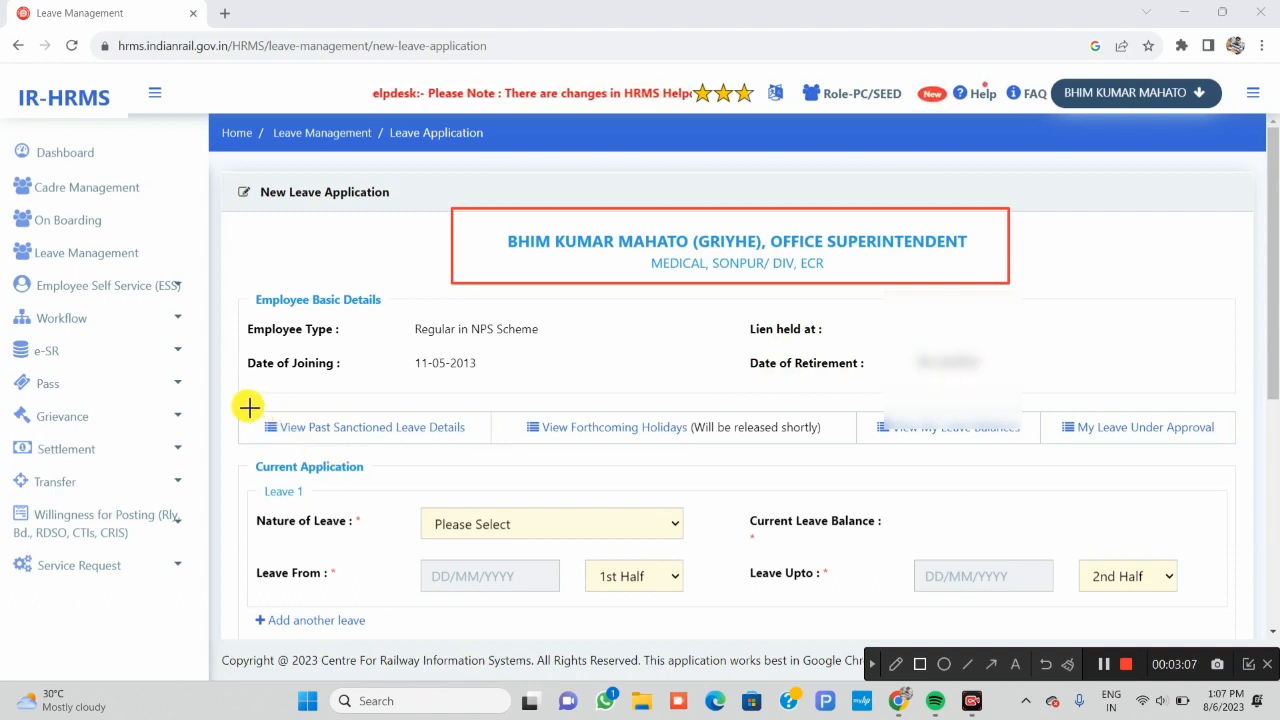
{"action": "mouse_move", "coordinate": [249, 407]}
{"action": "left_mouse_down"}
{"action": "mouse_move", "coordinate": [457, 394]}
{"action": "mouse_move", "coordinate": [510, 449]}
{"action": "left_mouse_up"}
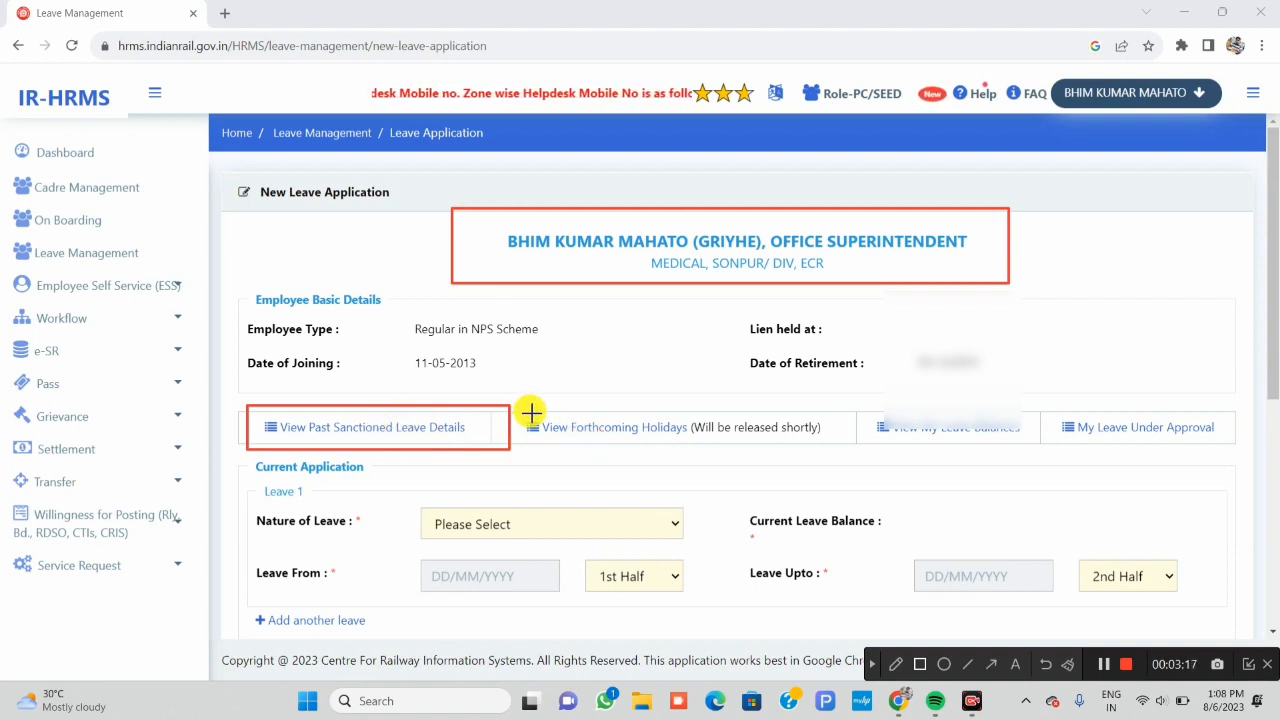
{"action": "mouse_move", "coordinate": [531, 412]}
{"action": "left_mouse_down"}
{"action": "mouse_move", "coordinate": [754, 400]}
{"action": "mouse_move", "coordinate": [837, 426]}
{"action": "mouse_move", "coordinate": [843, 447]}
{"action": "mouse_move", "coordinate": [954, 410]}
{"action": "mouse_move", "coordinate": [1031, 411]}
{"action": "mouse_move", "coordinate": [1037, 453]}
{"action": "left_mouse_up"}
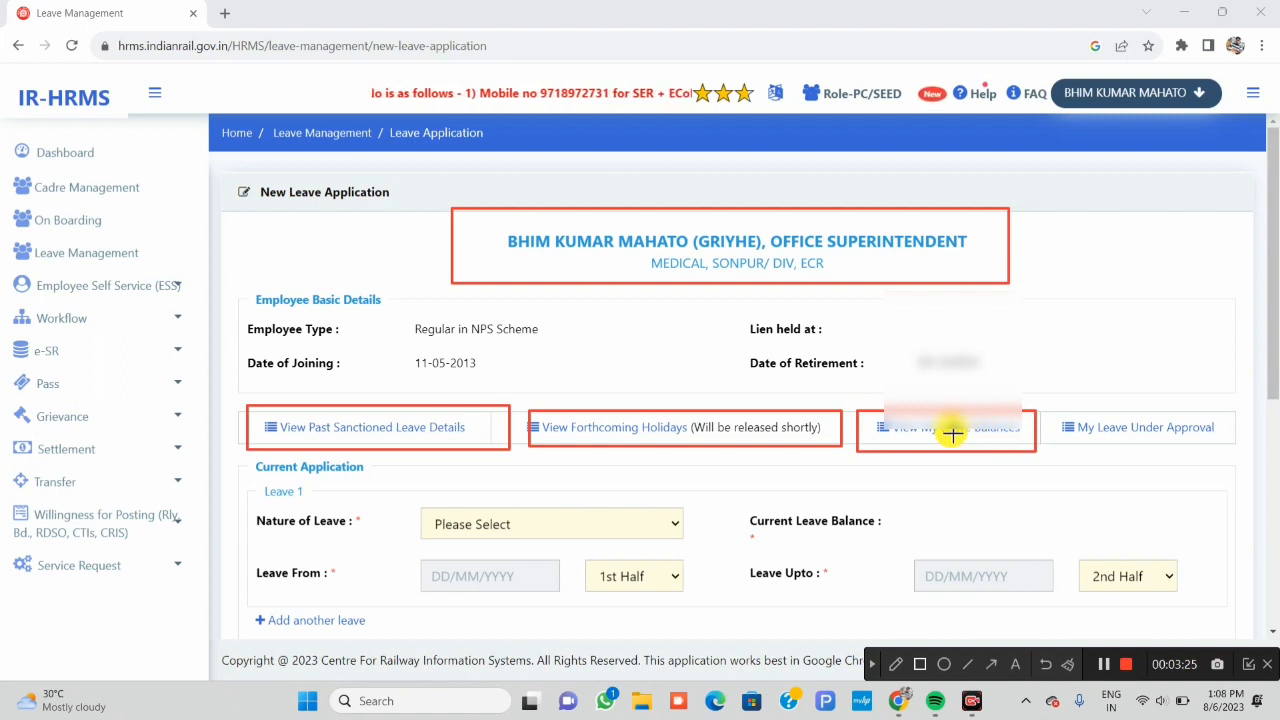
{"action": "mouse_move", "coordinate": [1063, 410]}
{"action": "left_mouse_down"}
{"action": "mouse_move", "coordinate": [1240, 405]}
{"action": "mouse_move", "coordinate": [1242, 452]}
{"action": "left_mouse_up"}
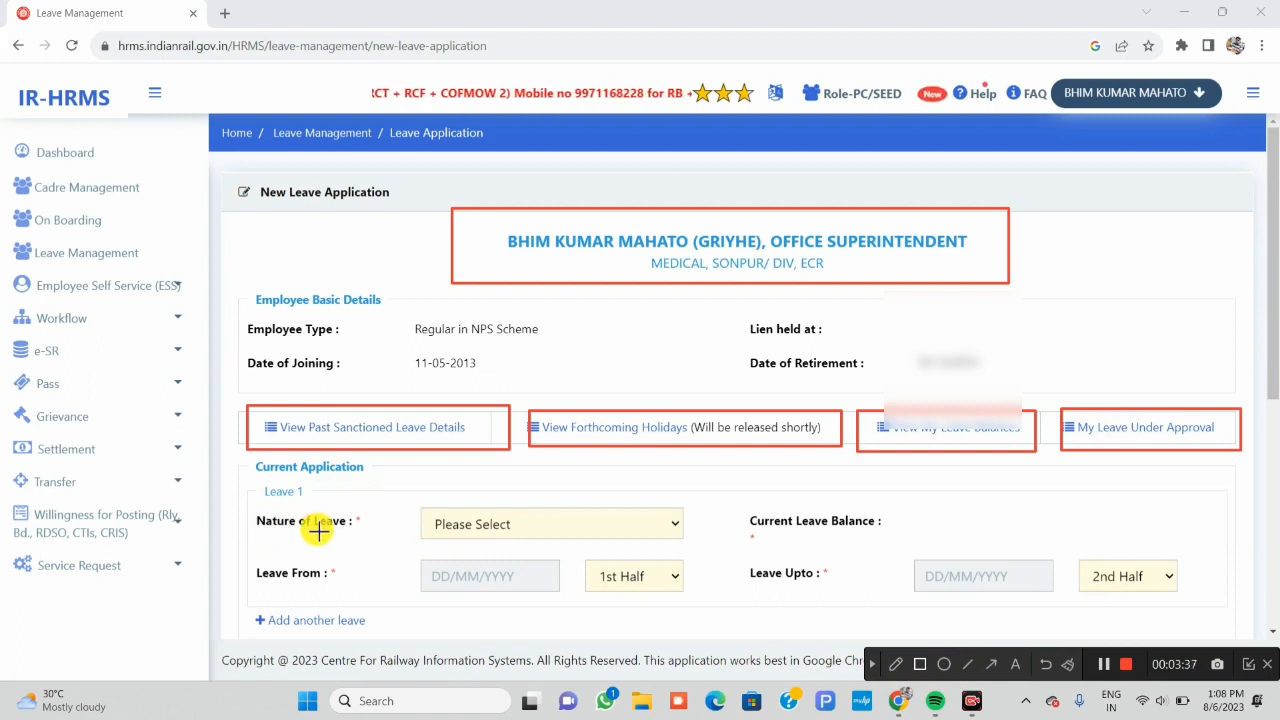
{"action": "mouse_move", "coordinate": [251, 491]}
{"action": "left_mouse_down"}
{"action": "mouse_move", "coordinate": [714, 506]}
{"action": "mouse_move", "coordinate": [710, 549]}
{"action": "left_mouse_up"}
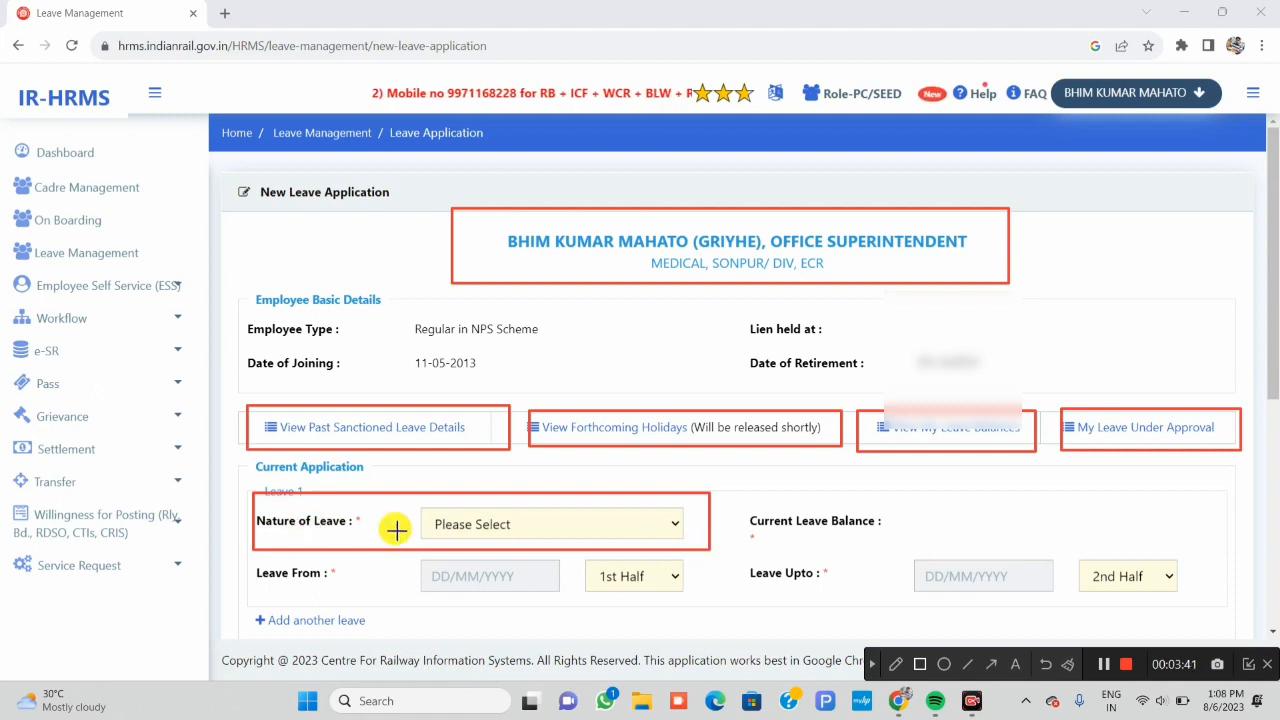
{"action": "left_click", "coordinate": [872, 665]}
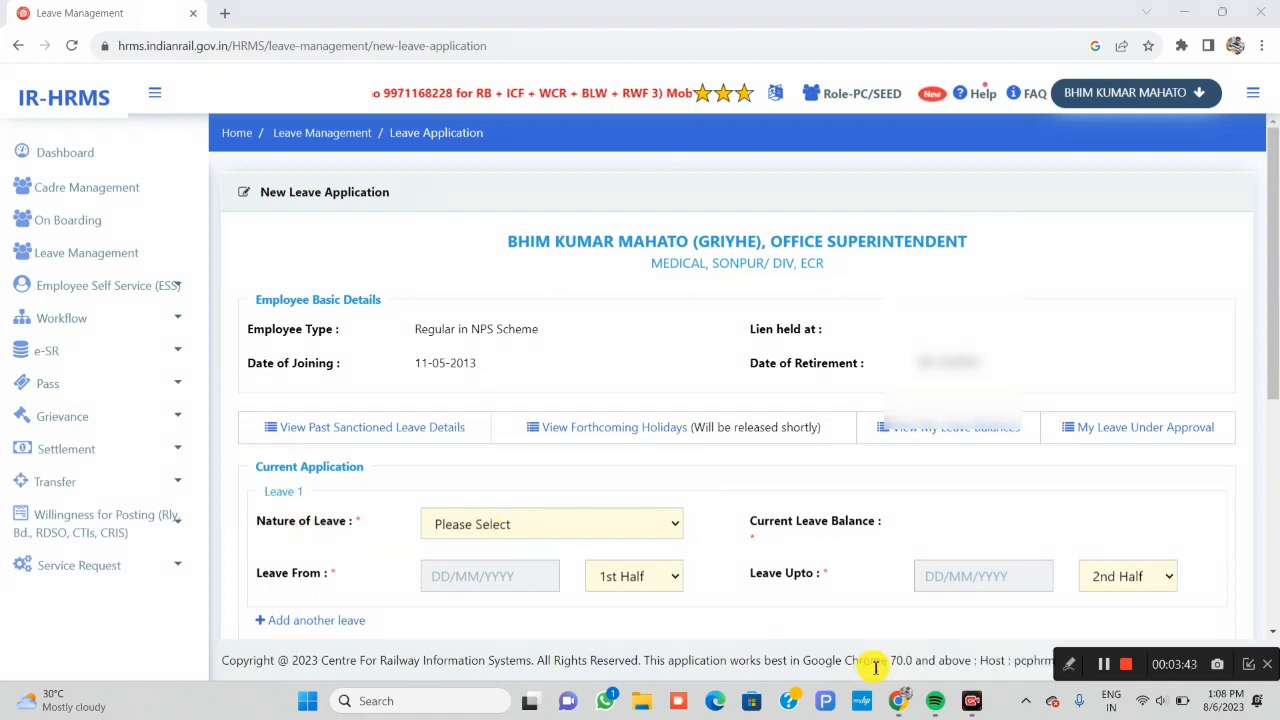
Step: Set the nature of Leave 1 to CASUAL LEAVE (CL) and enter 4 as its current leave balance
{"action": "left_click", "coordinate": [529, 523]}
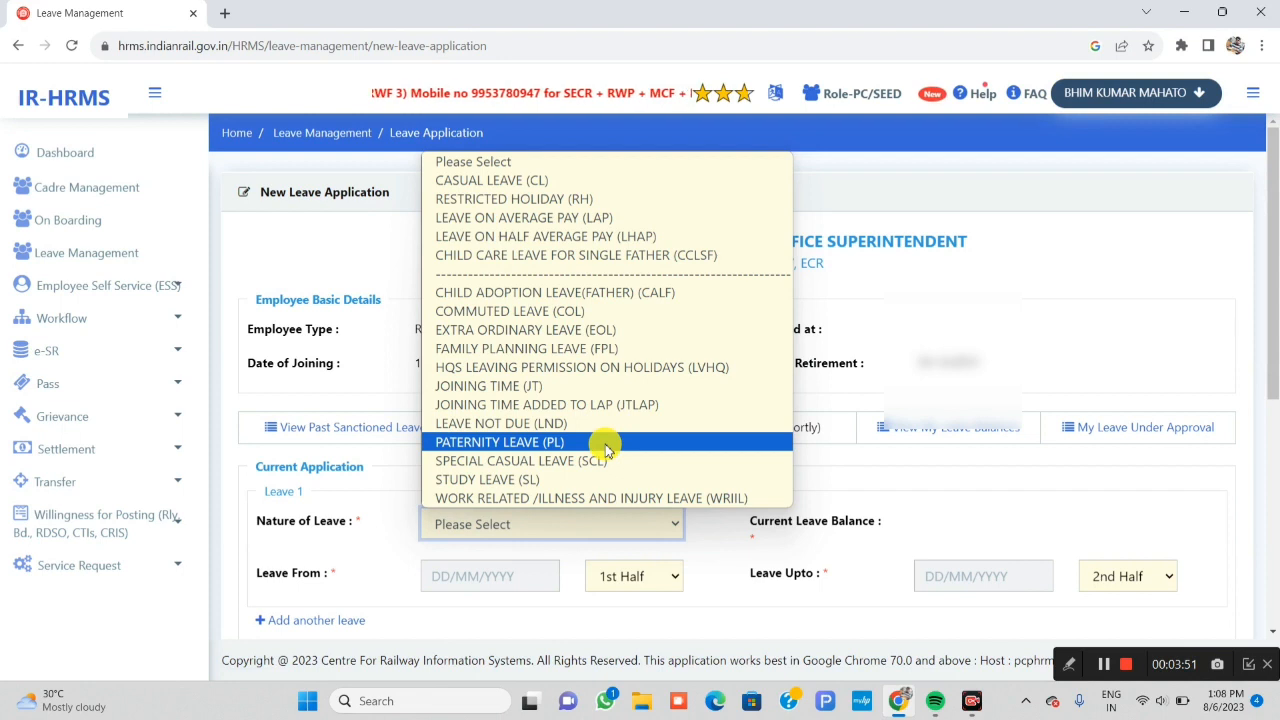
{"action": "left_click", "coordinate": [575, 182]}
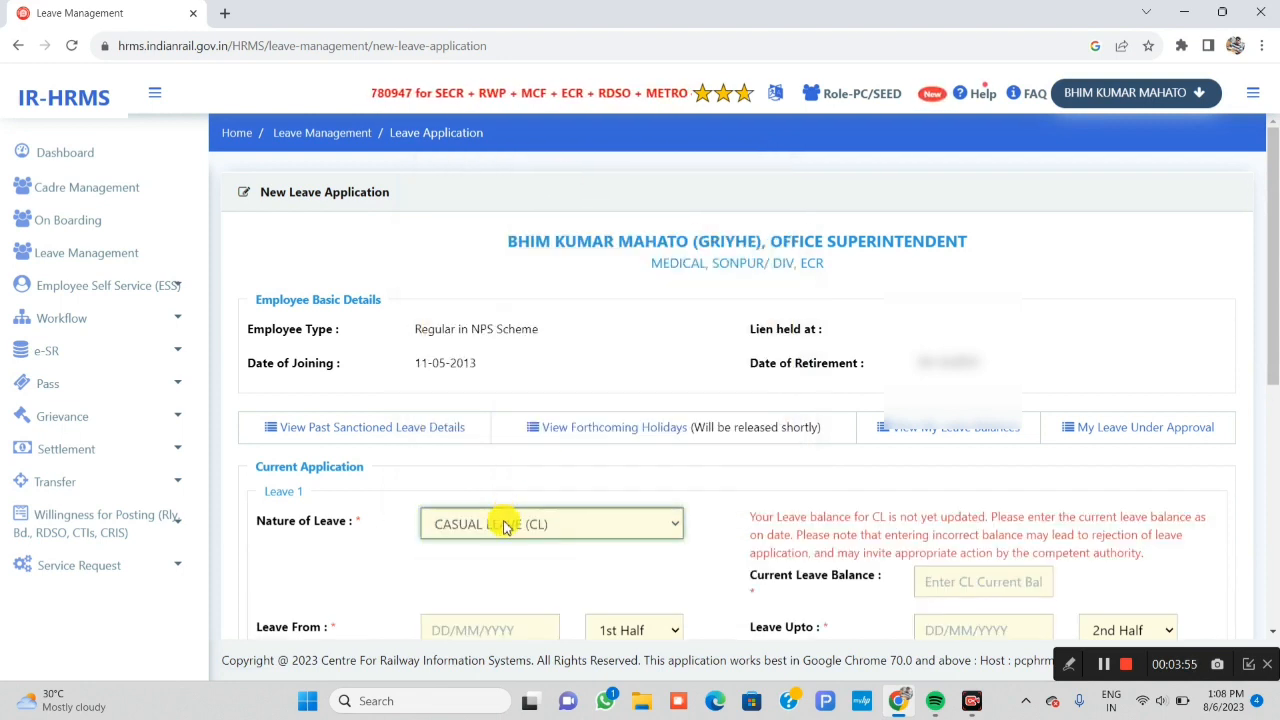
{"action": "scroll", "coordinate": [636, 495], "scroll_direction": "down", "scroll_amount": 3}
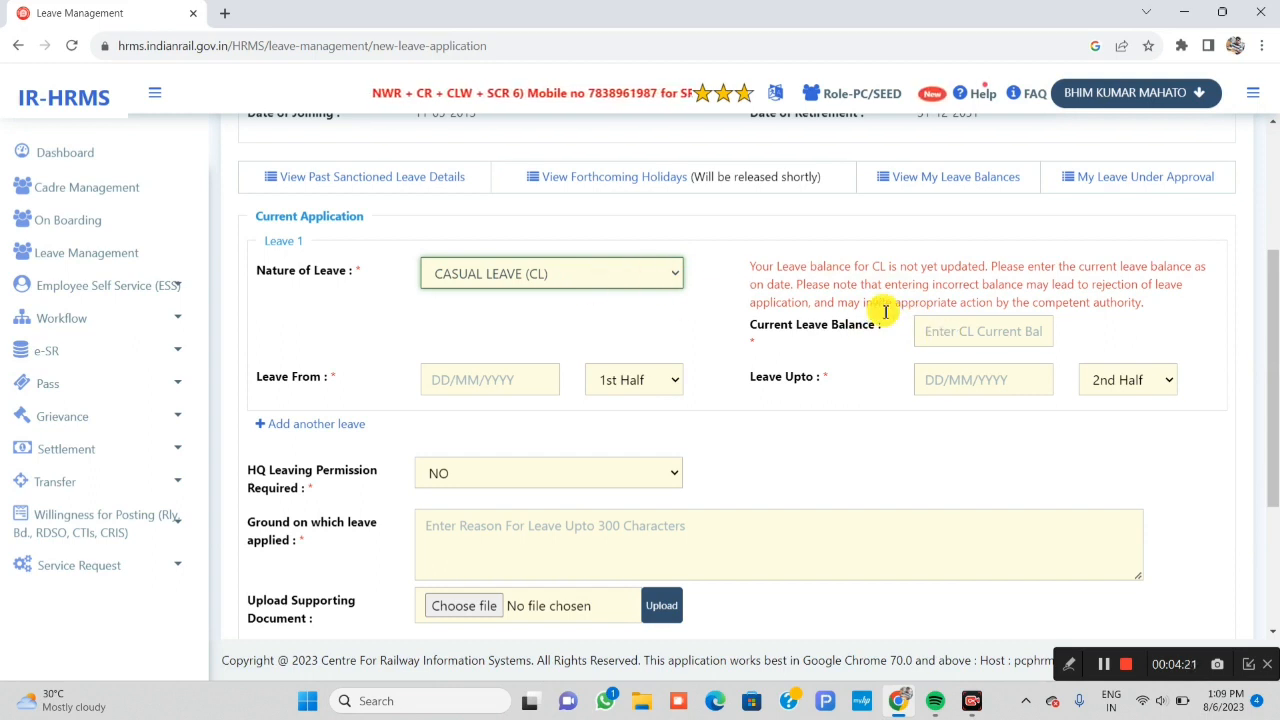
{"action": "left_click", "coordinate": [966, 332]}
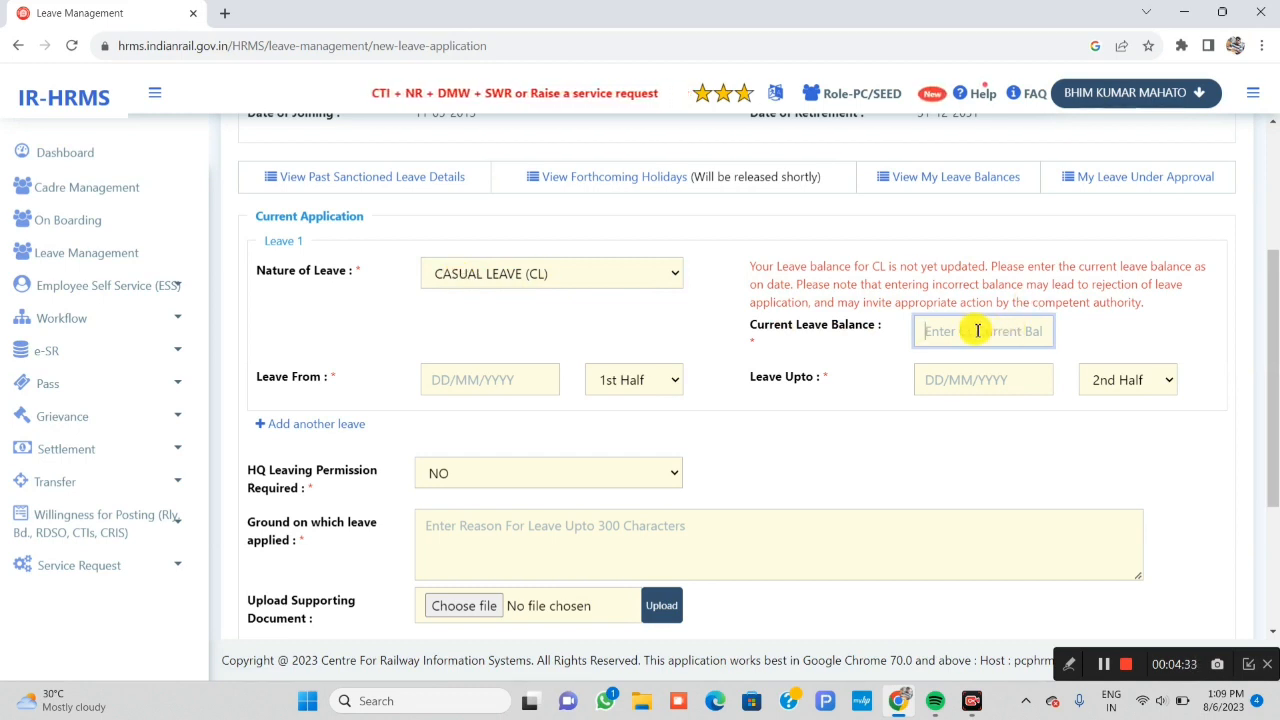
{"action": "left_click", "coordinate": [965, 334]}
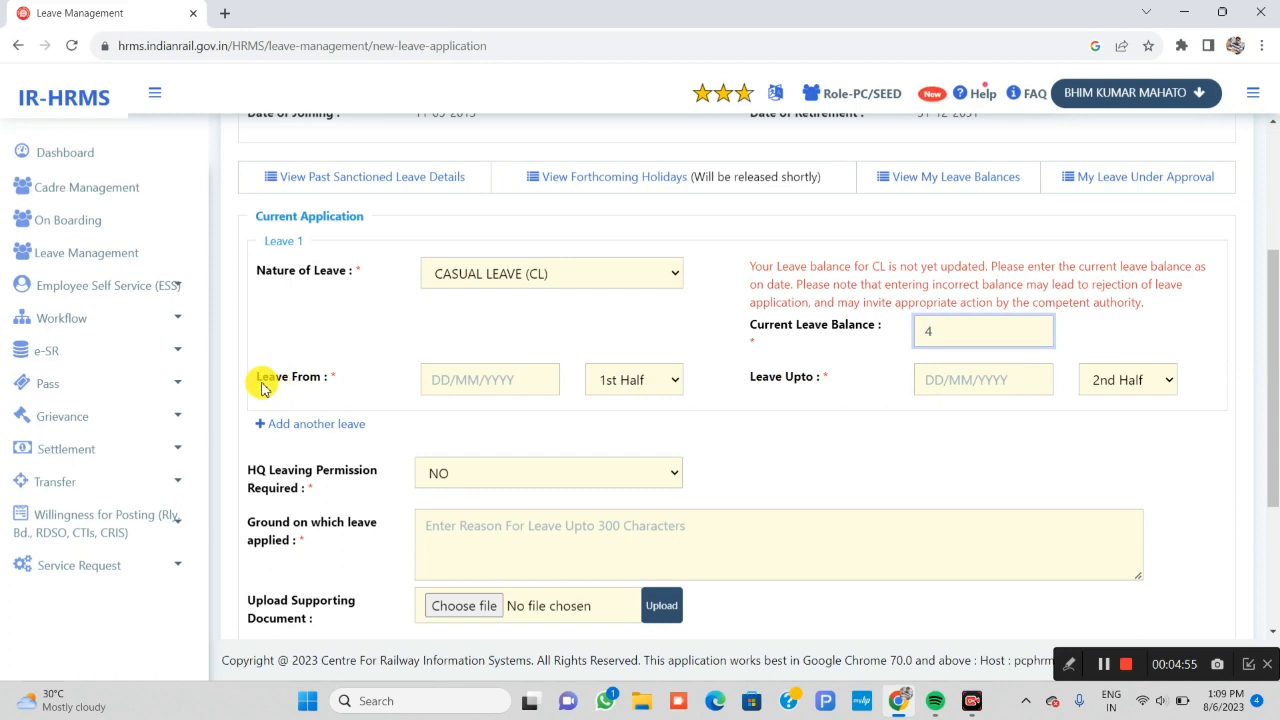
Step: Set both the start date and the end date of Leave 1 to 14/08/2023
{"action": "left_click", "coordinate": [492, 381]}
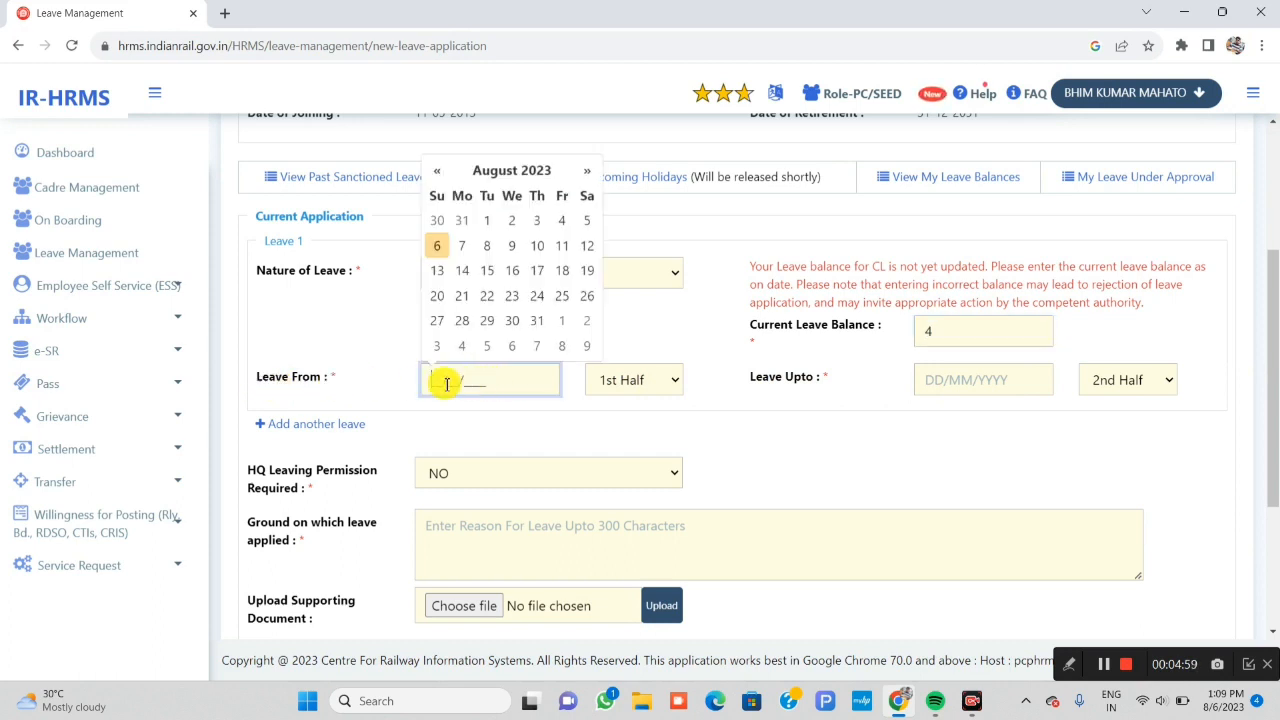
{"action": "left_click", "coordinate": [462, 272]}
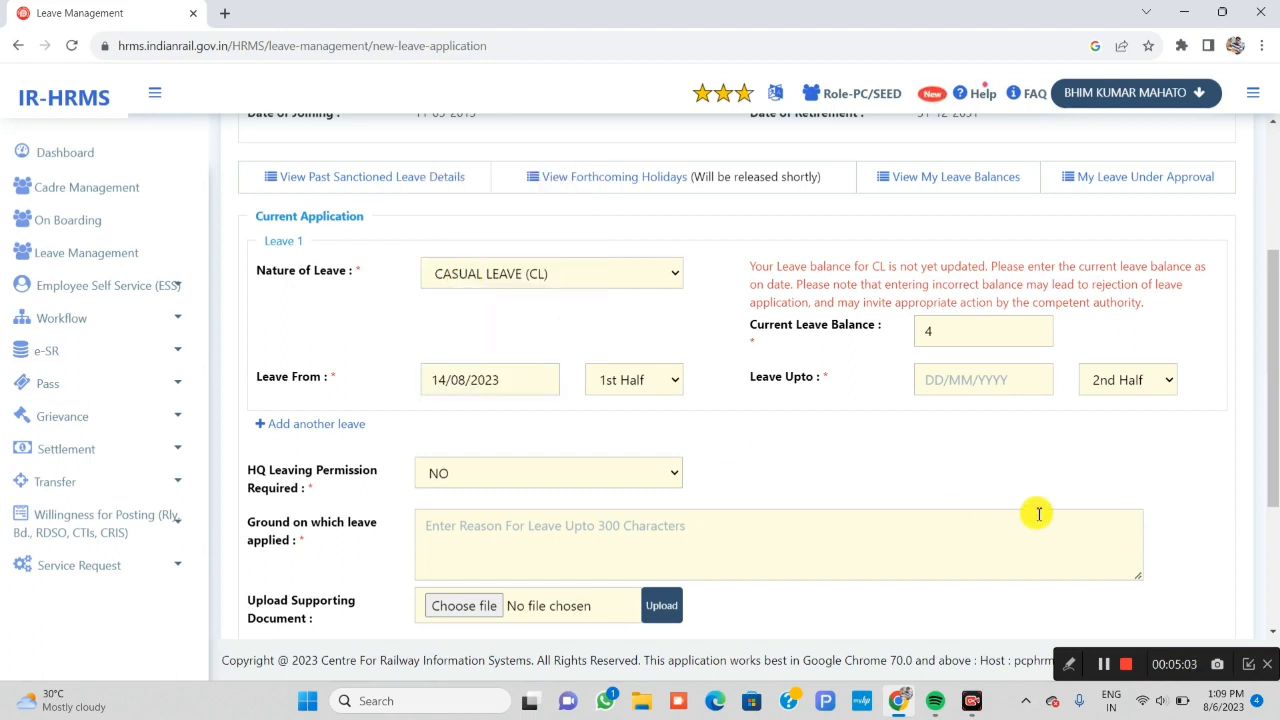
{"action": "left_click", "coordinate": [1006, 378]}
{"action": "left_click", "coordinate": [962, 273]}
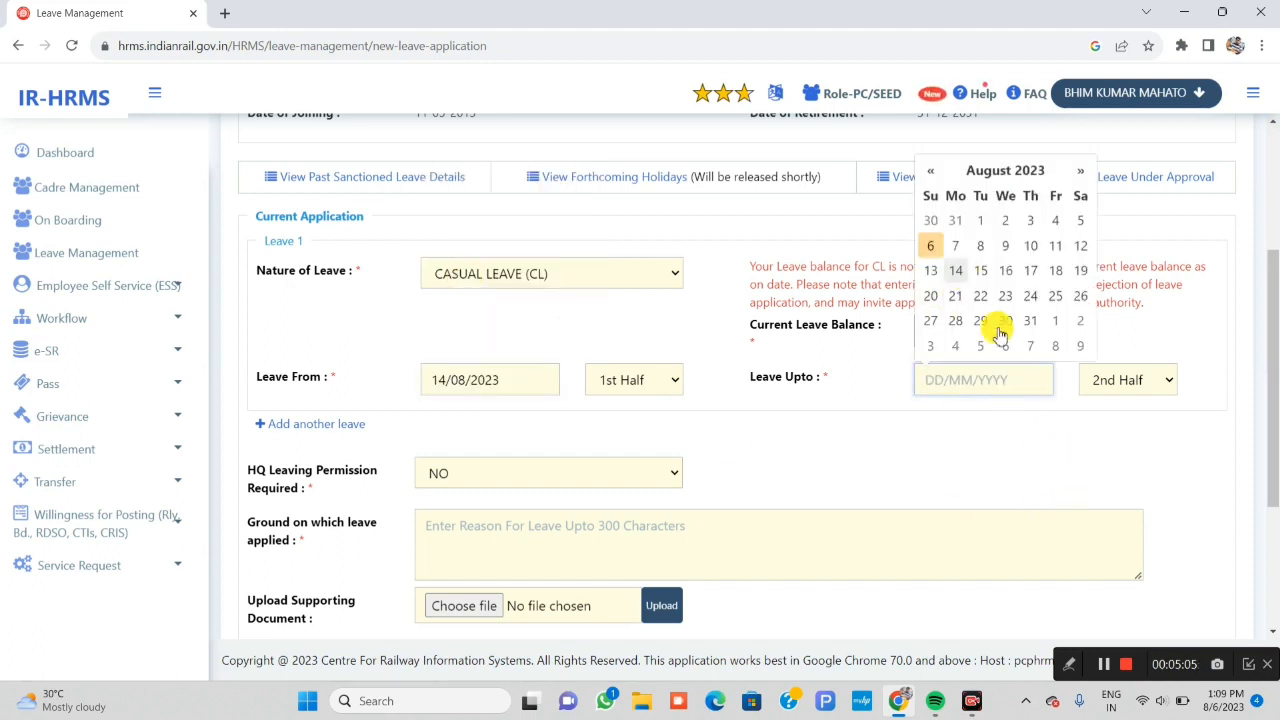
{"action": "left_click", "coordinate": [960, 274]}
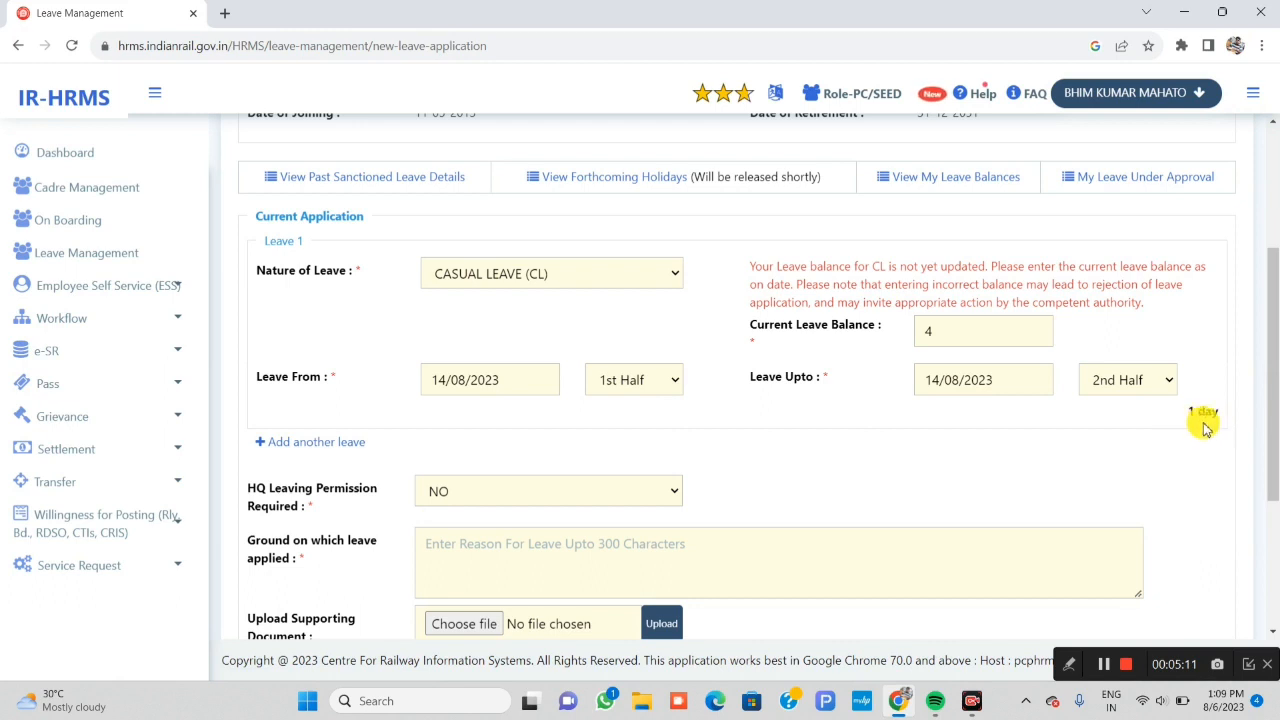
Step: Add a second leave entry to the current application
{"action": "scroll", "coordinate": [1113, 373], "scroll_direction": "down", "scroll_amount": 1}
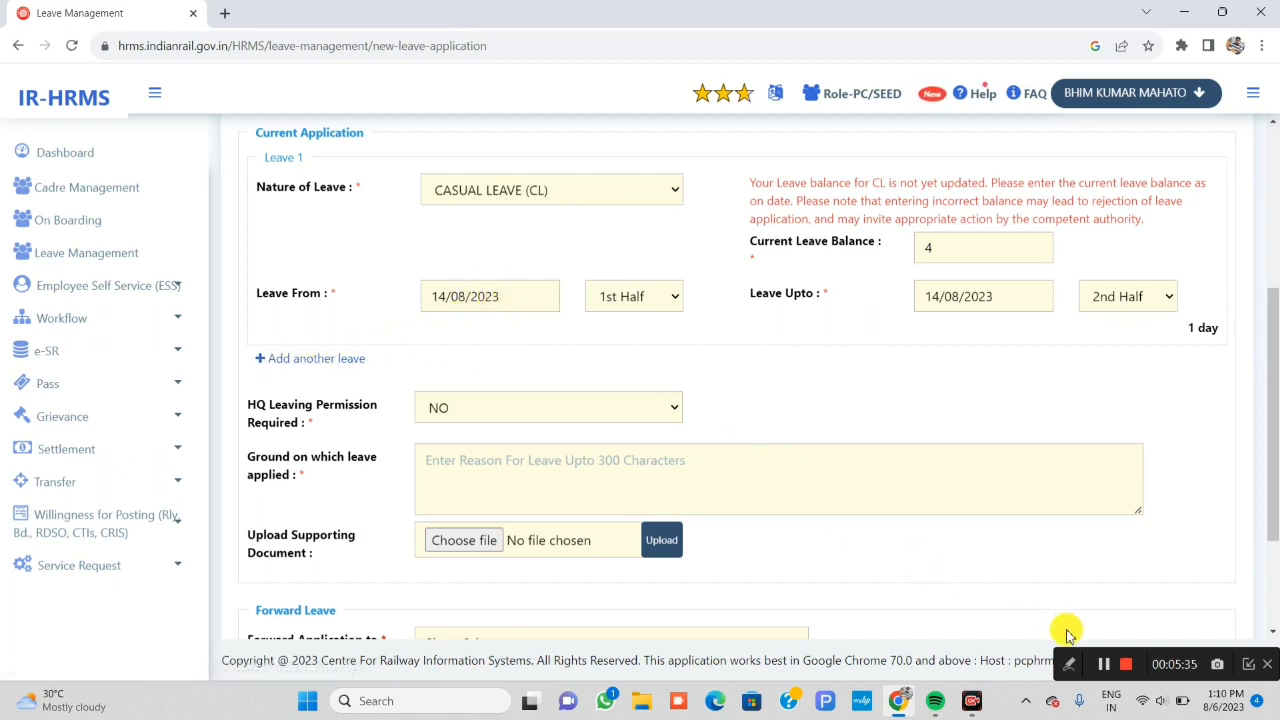
{"action": "left_click", "coordinate": [1068, 668]}
{"action": "left_click", "coordinate": [920, 664]}
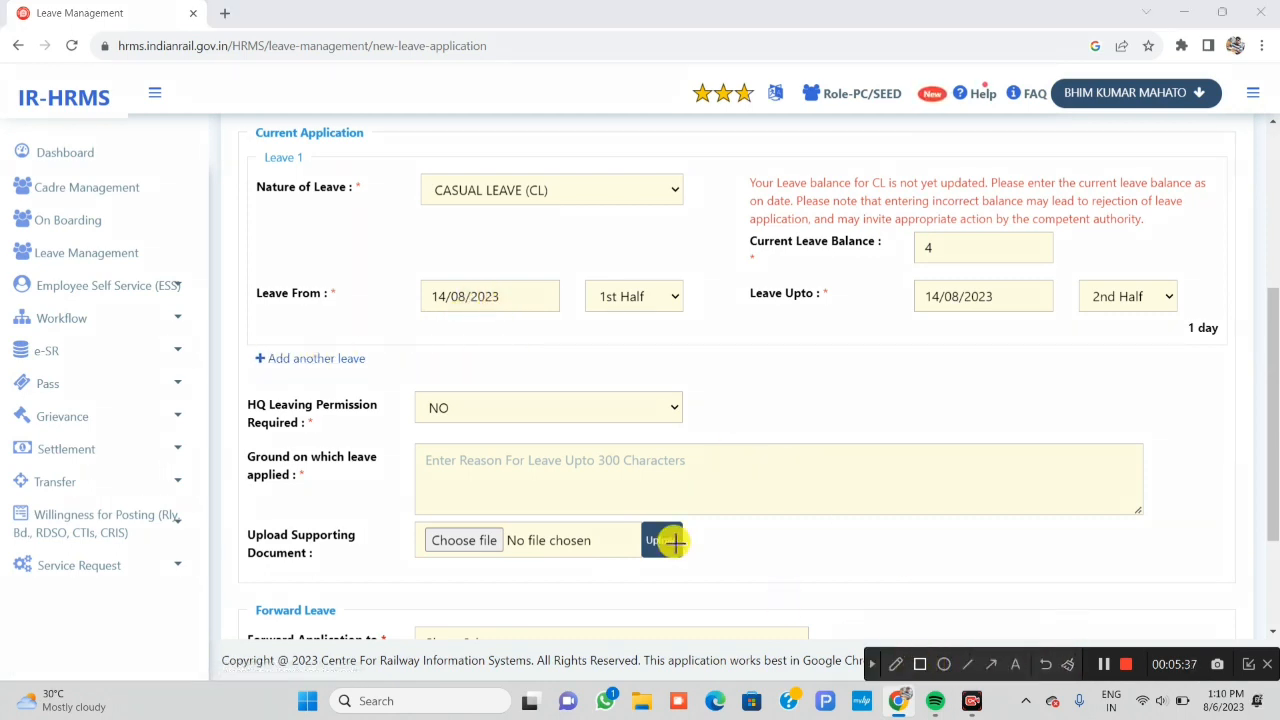
{"action": "mouse_move", "coordinate": [244, 345]}
{"action": "left_mouse_down"}
{"action": "mouse_move", "coordinate": [411, 357]}
{"action": "mouse_move", "coordinate": [394, 376]}
{"action": "left_mouse_up"}
{"action": "left_click", "coordinate": [873, 664]}
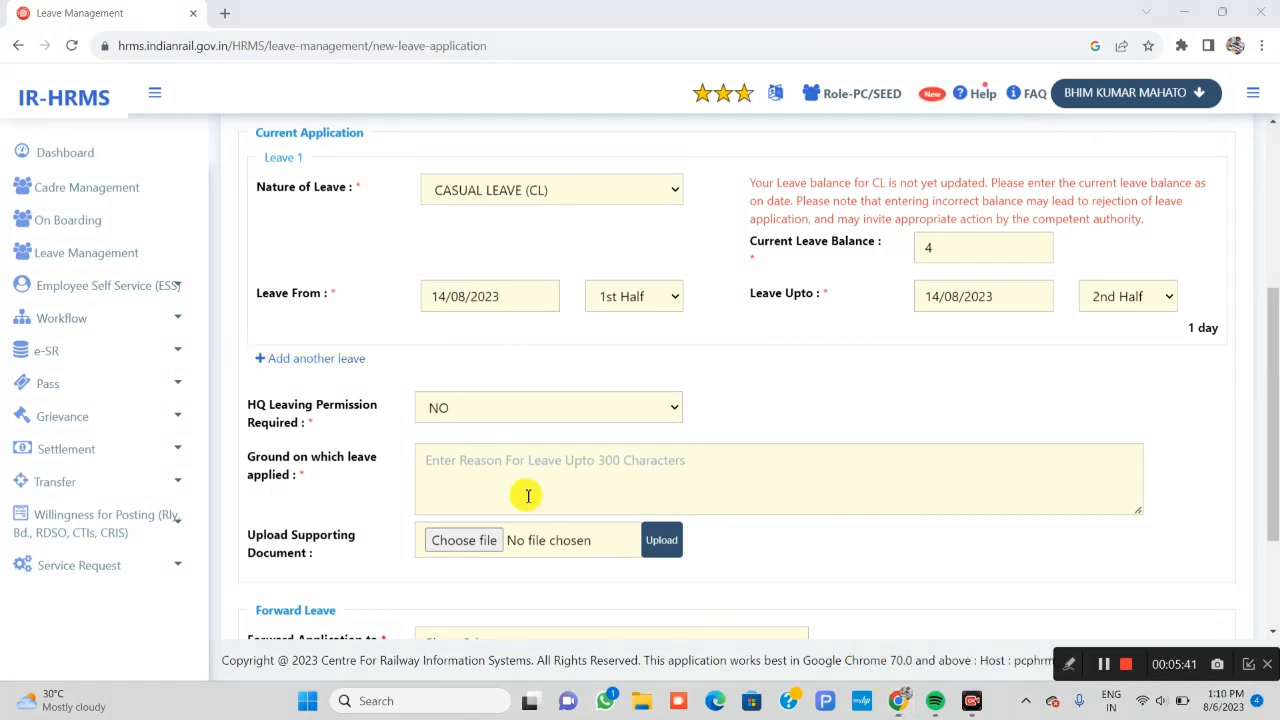
{"action": "left_click", "coordinate": [310, 358]}
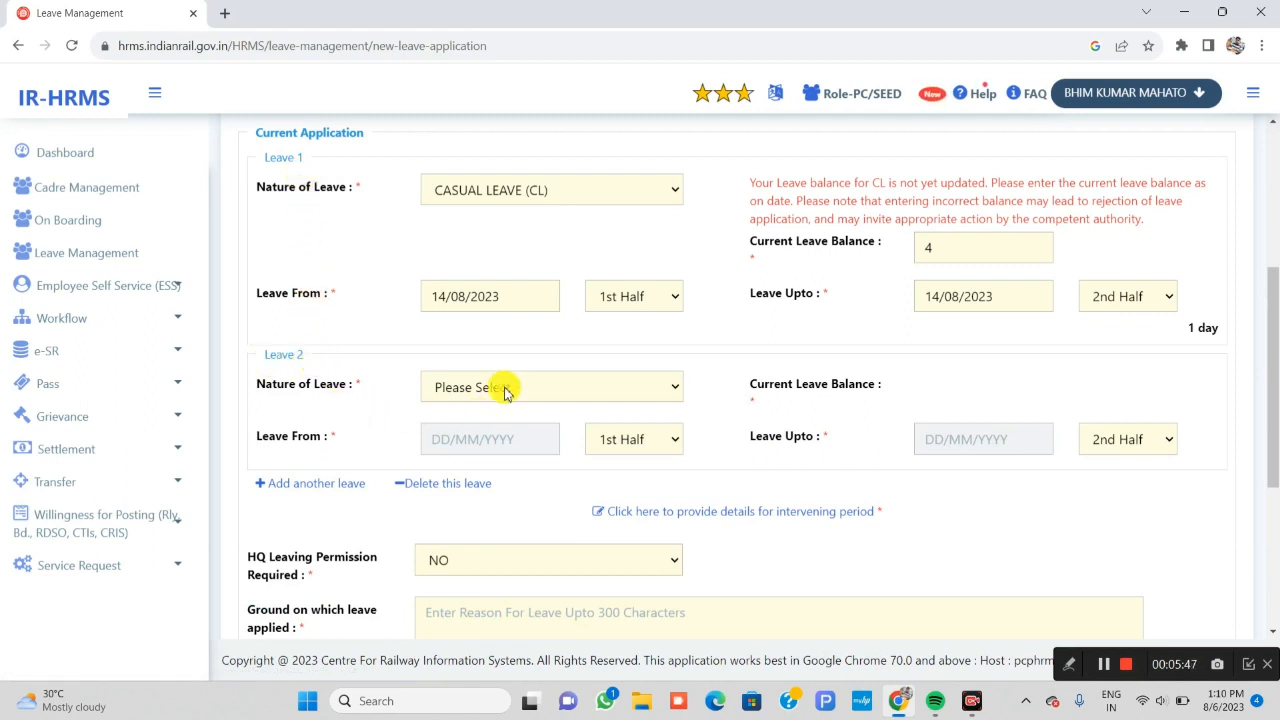
Step: Set the nature of Leave 2 to RESTRICTED HOLIDAY (RH) and enter 2 as its current leave balance
{"action": "left_click", "coordinate": [446, 387]}
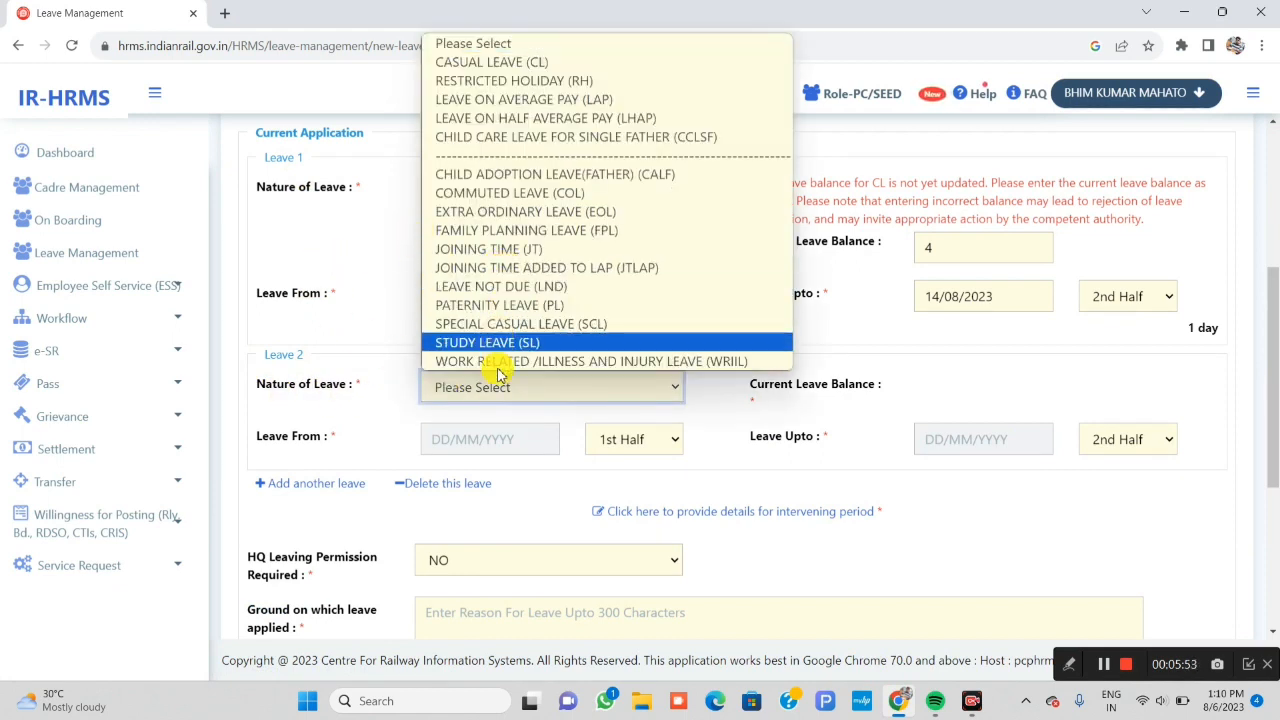
{"action": "left_click", "coordinate": [478, 82]}
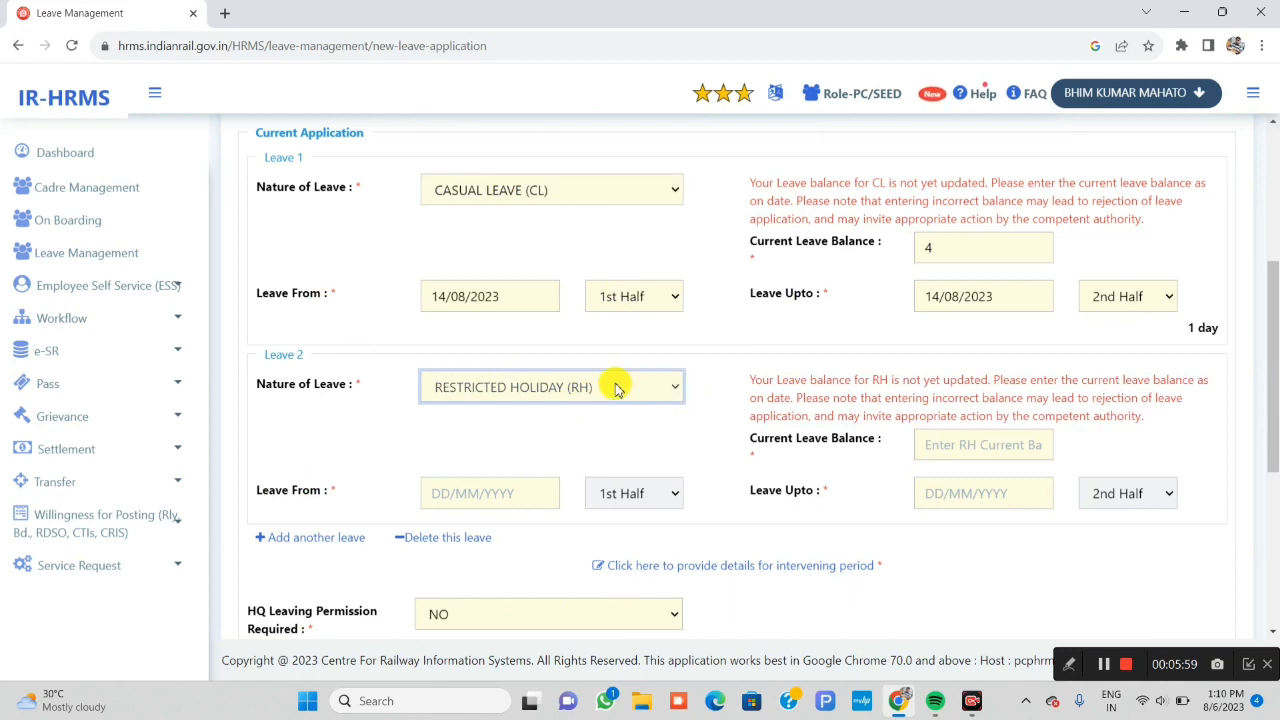
{"action": "left_click", "coordinate": [970, 445]}
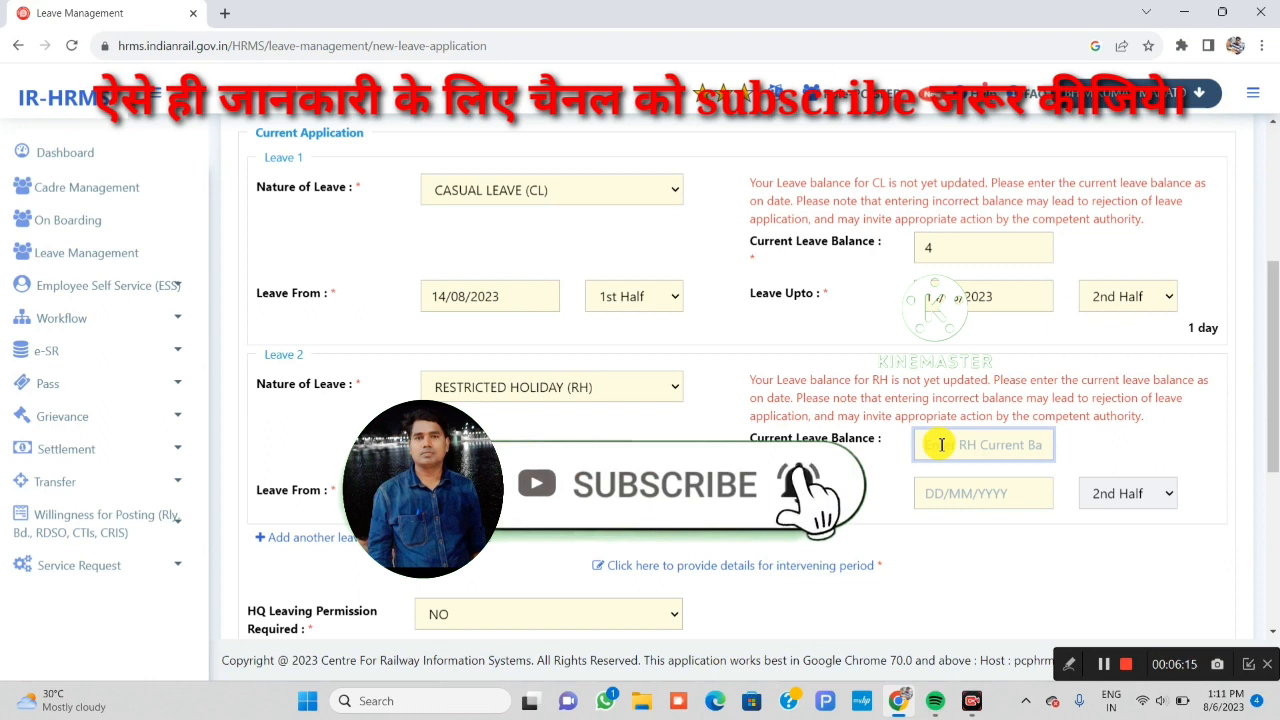
{"action": "type", "text": "2"}
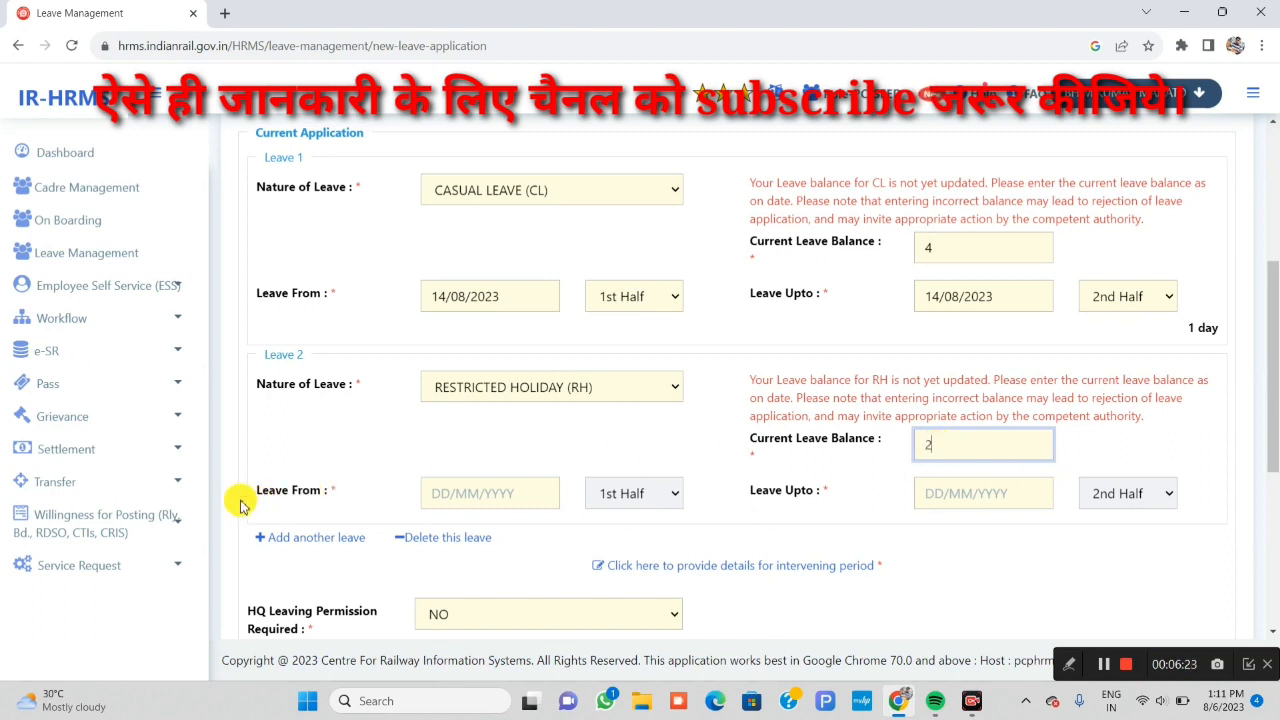
Step: Set both the start date and the end date of Leave 2 to 16/08/2023
{"action": "left_click", "coordinate": [502, 492]}
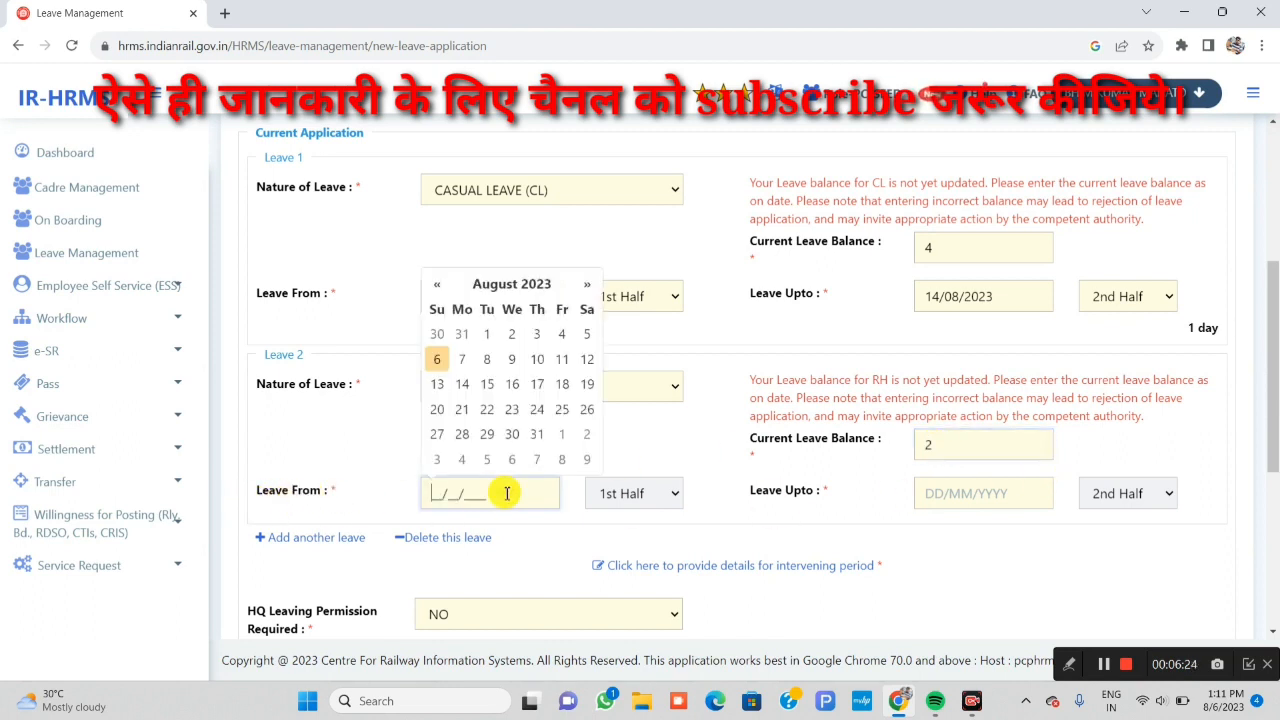
{"action": "left_click", "coordinate": [513, 386]}
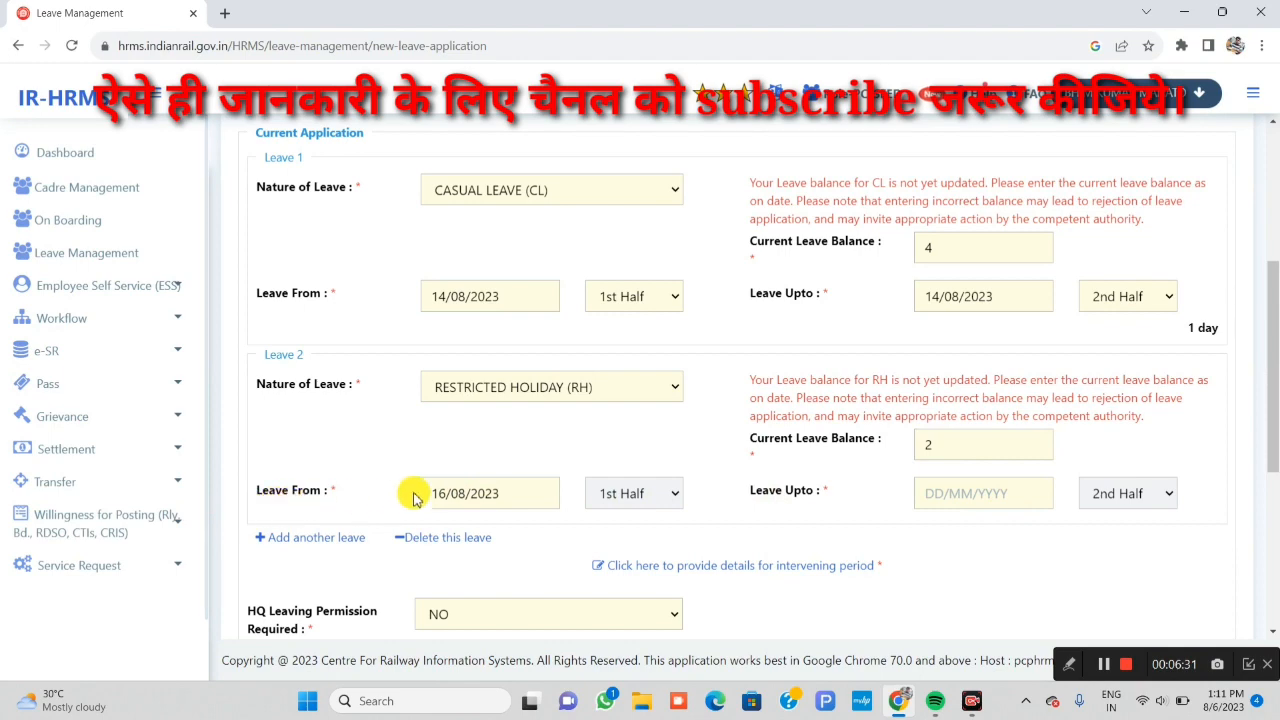
{"action": "left_click", "coordinate": [966, 499]}
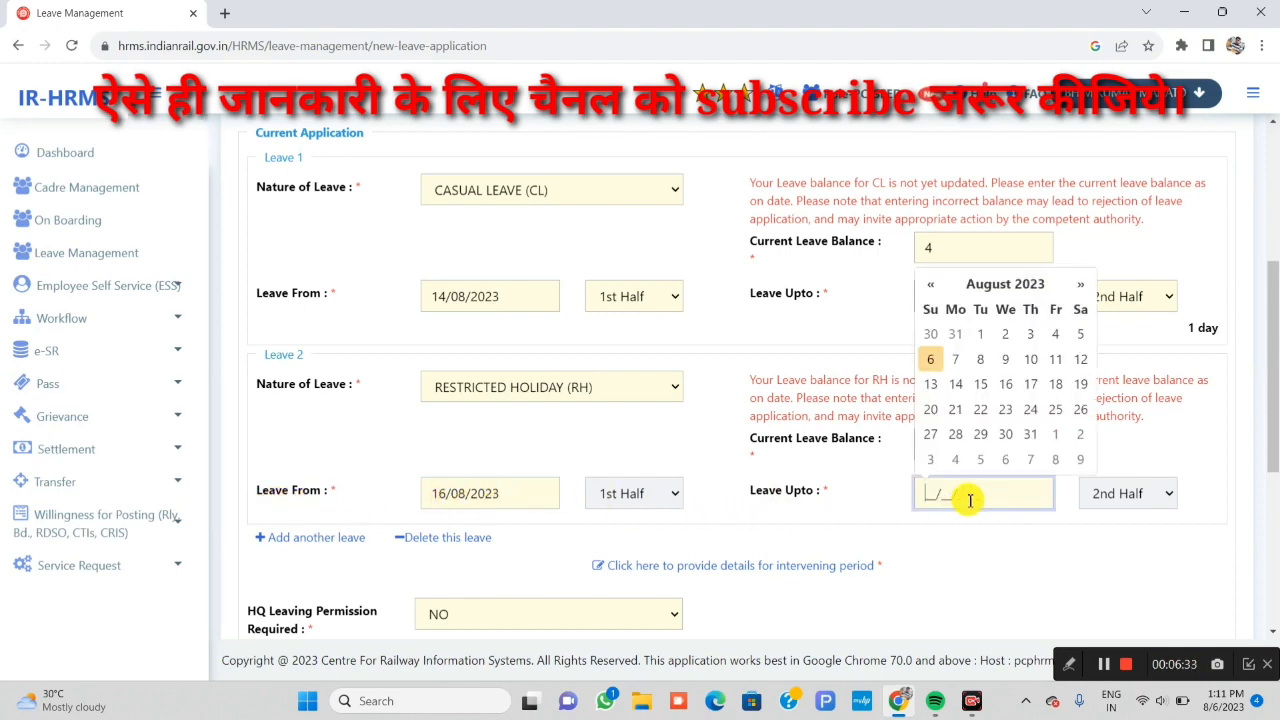
{"action": "left_click", "coordinate": [1008, 386]}
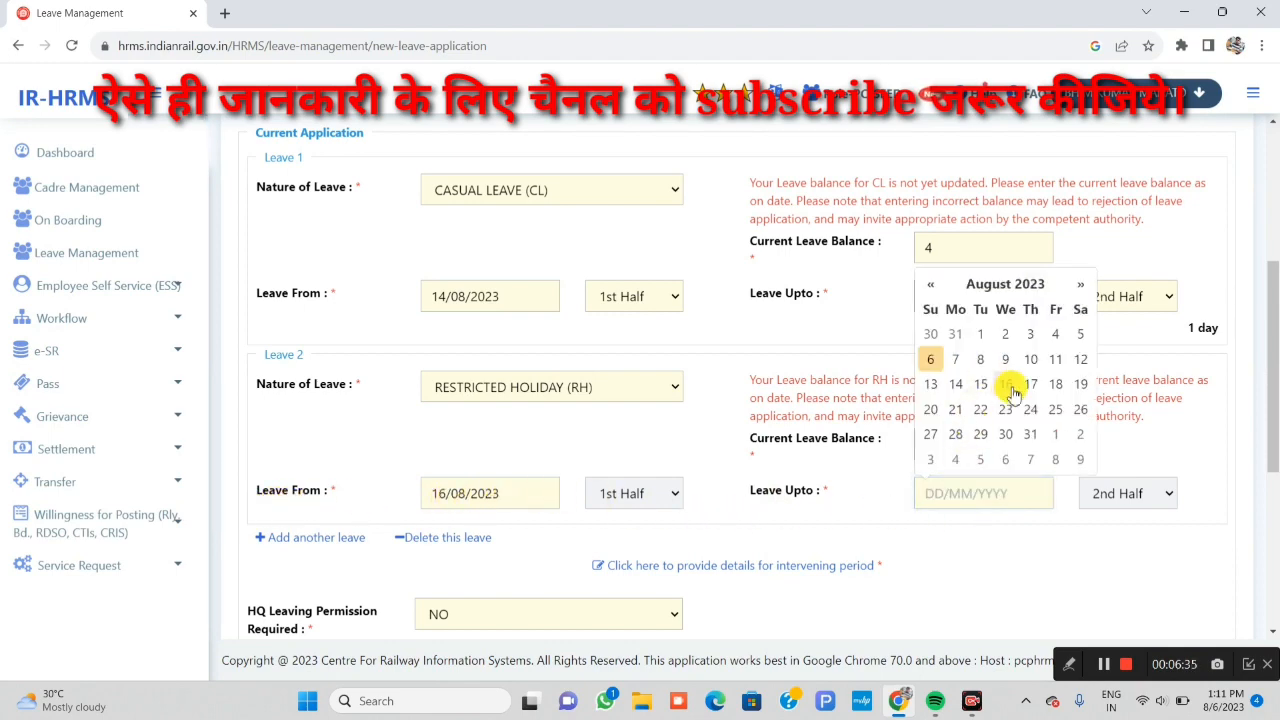
{"action": "scroll", "coordinate": [924, 506], "scroll_direction": "down", "scroll_amount": 2}
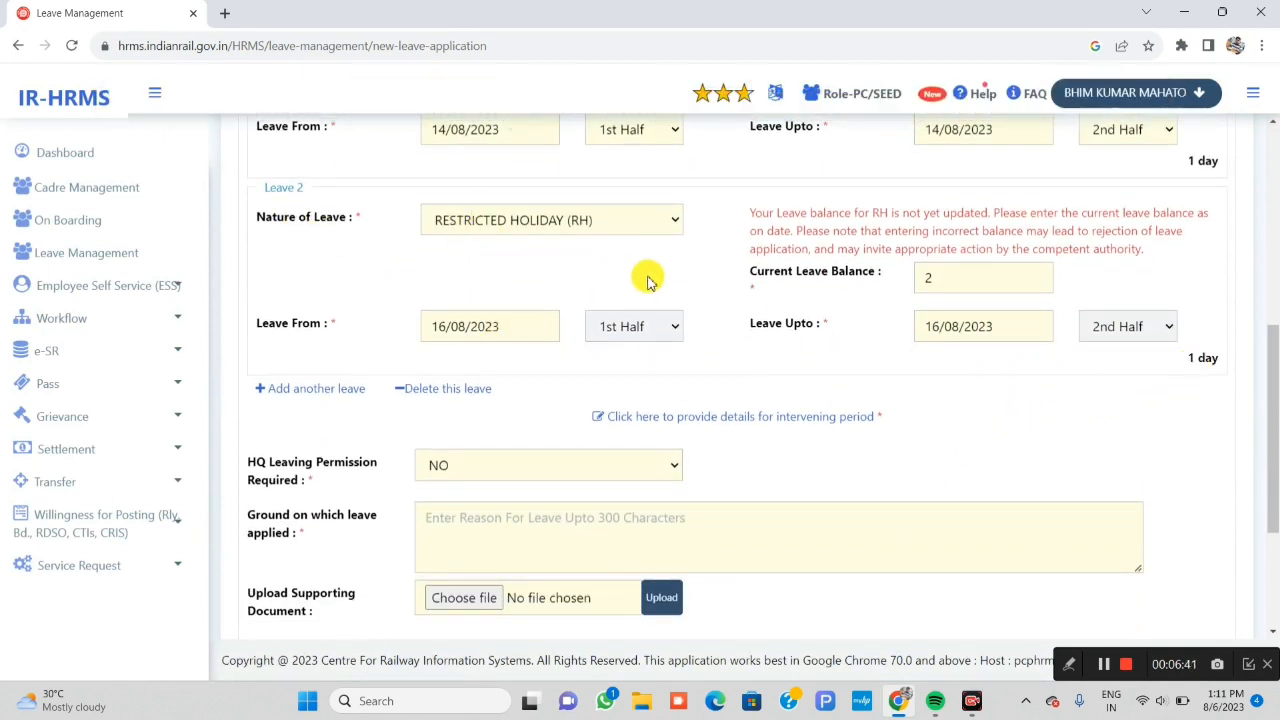
{"action": "scroll", "coordinate": [647, 281], "scroll_direction": "up", "scroll_amount": 2}
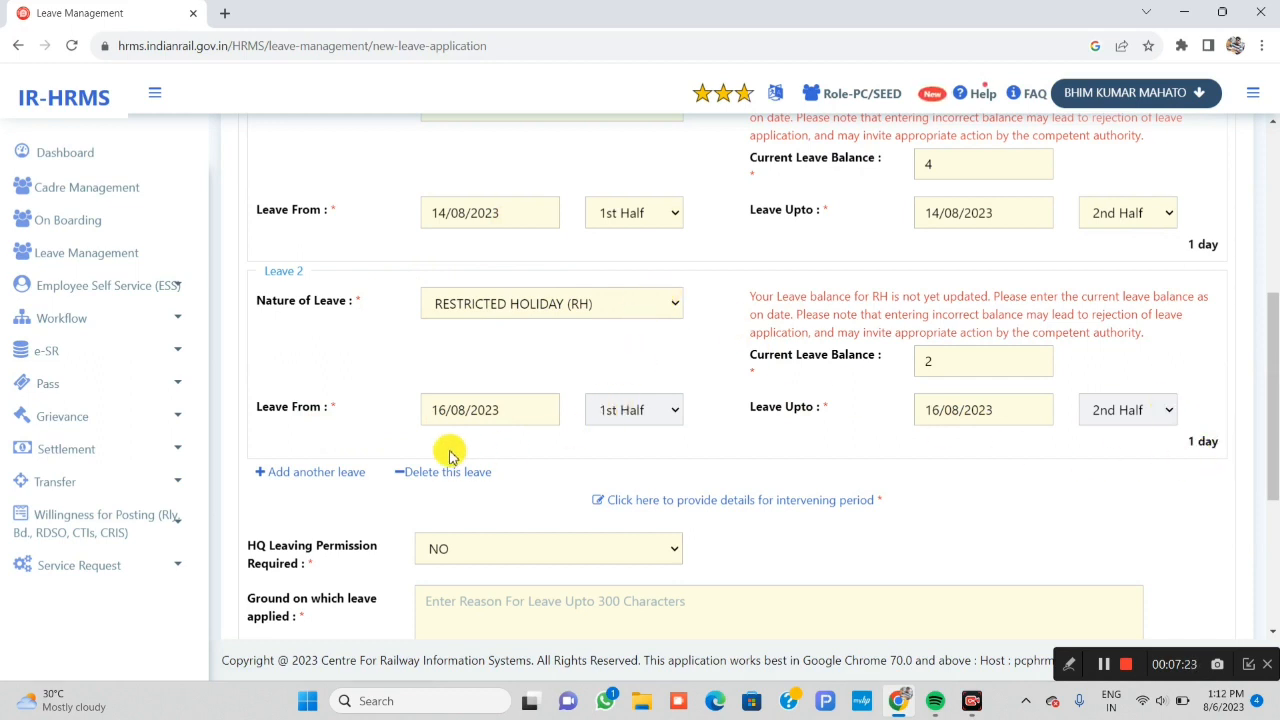
{"action": "scroll", "coordinate": [449, 450], "scroll_direction": "down", "scroll_amount": 1}
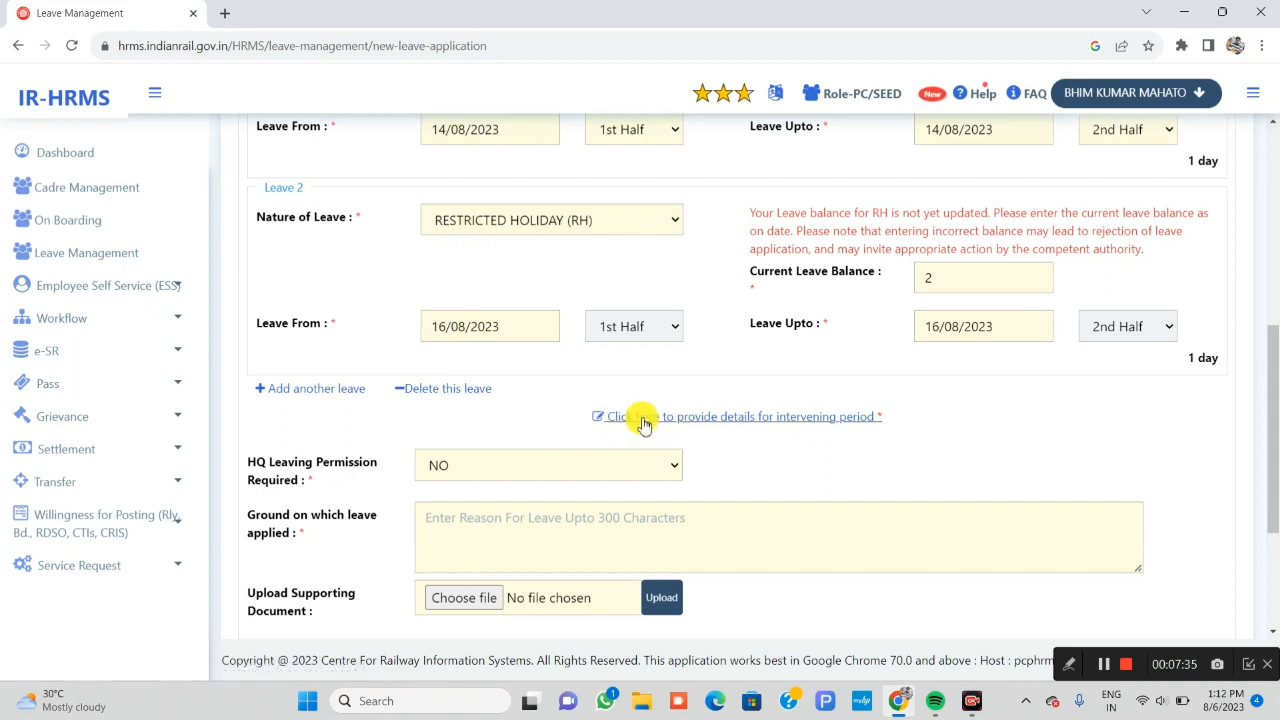
{"action": "left_click", "coordinate": [1071, 665]}
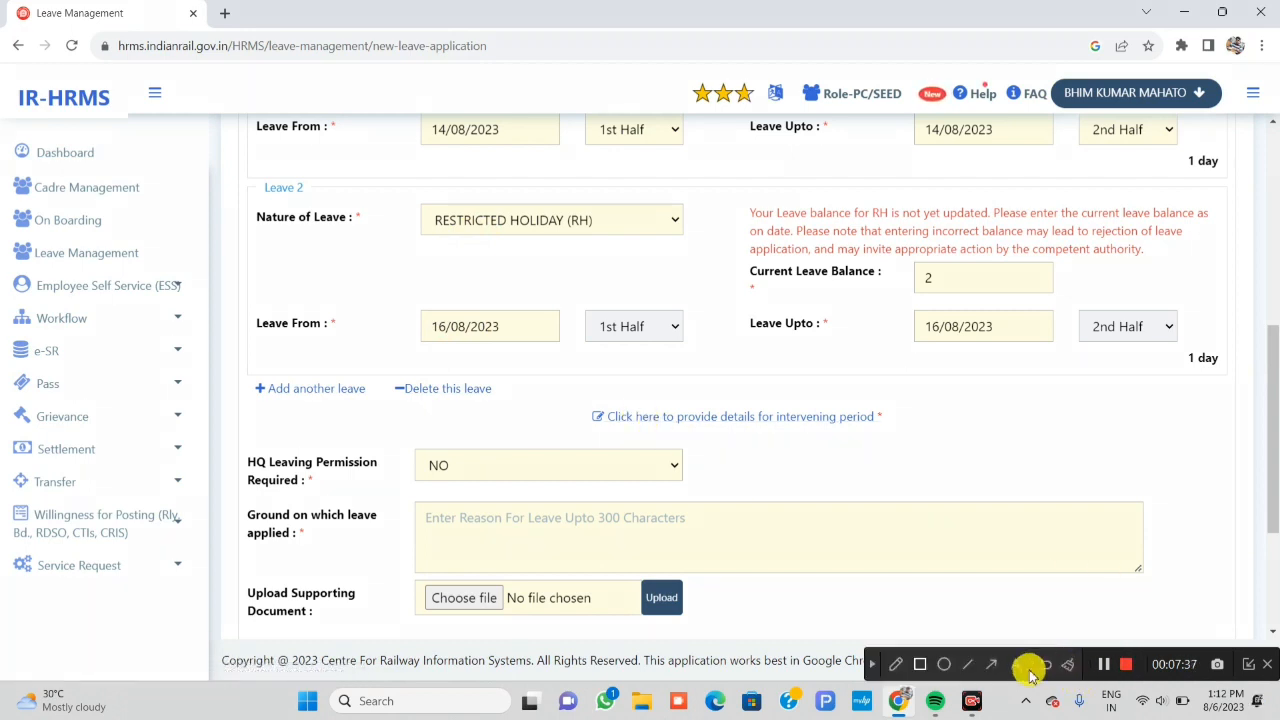
{"action": "left_click", "coordinate": [897, 664]}
{"action": "mouse_move", "coordinate": [549, 382]}
{"action": "left_mouse_down"}
{"action": "mouse_move", "coordinate": [894, 400]}
{"action": "mouse_move", "coordinate": [940, 450]}
{"action": "left_mouse_up"}
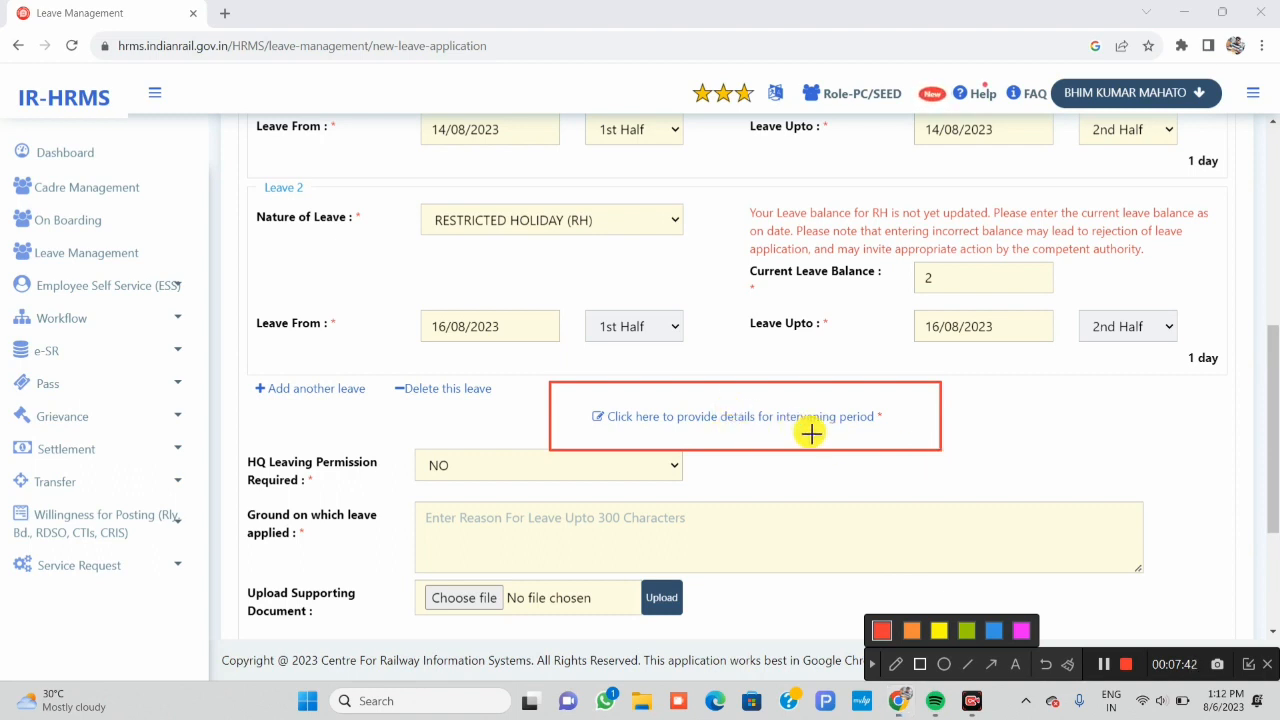
{"action": "left_click", "coordinate": [872, 664]}
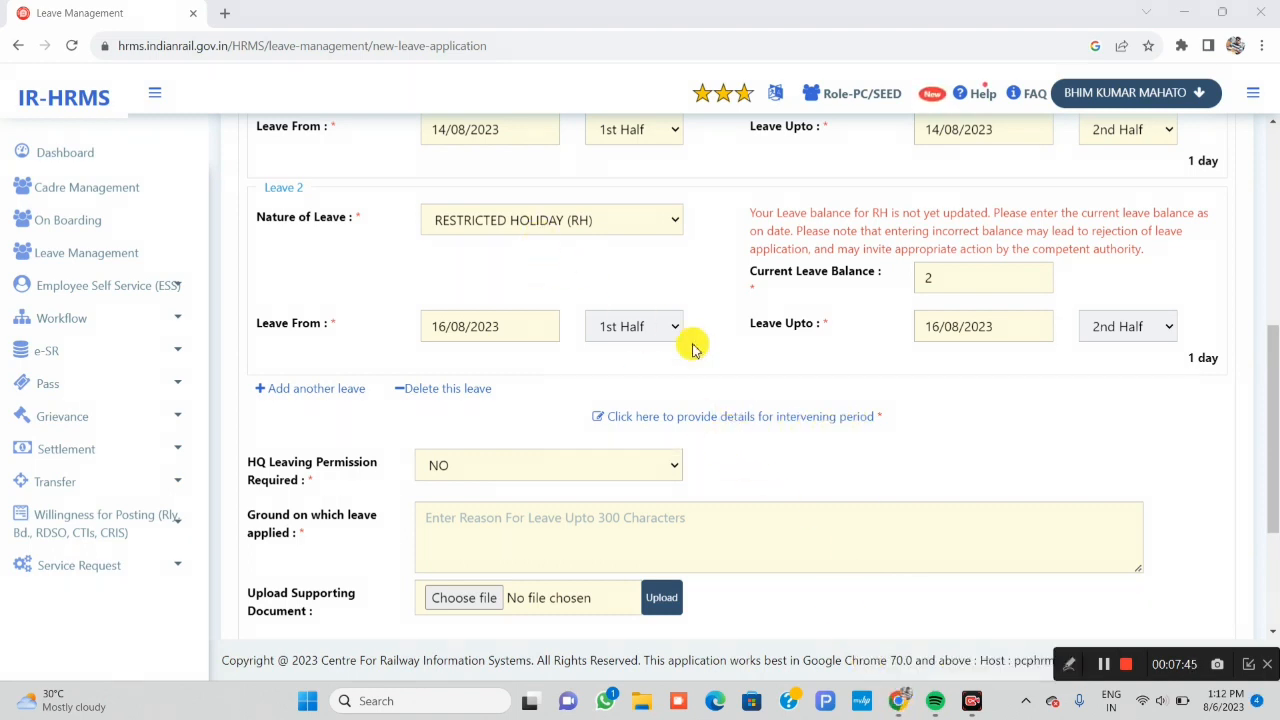
Step: Update the intervening period details with Holiday as the reason for the break on 15/08/2023
{"action": "left_click", "coordinate": [727, 420]}
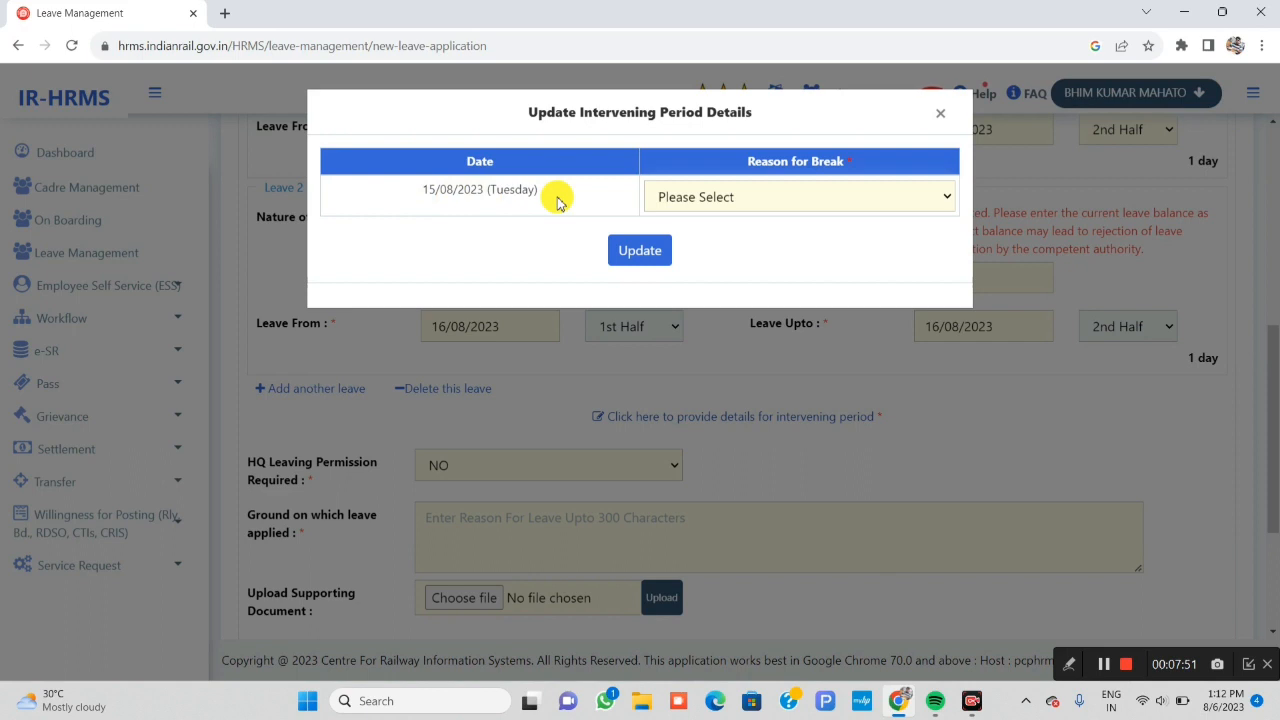
{"action": "left_click", "coordinate": [795, 202]}
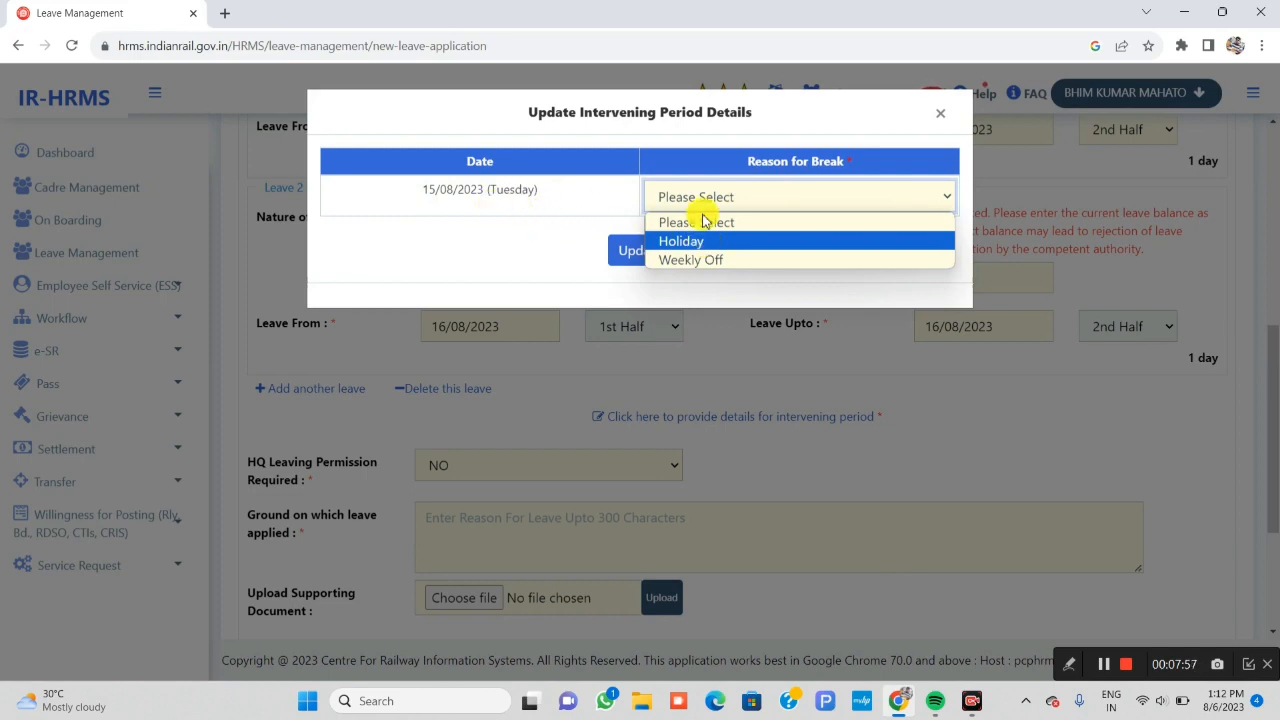
{"action": "left_click", "coordinate": [745, 244]}
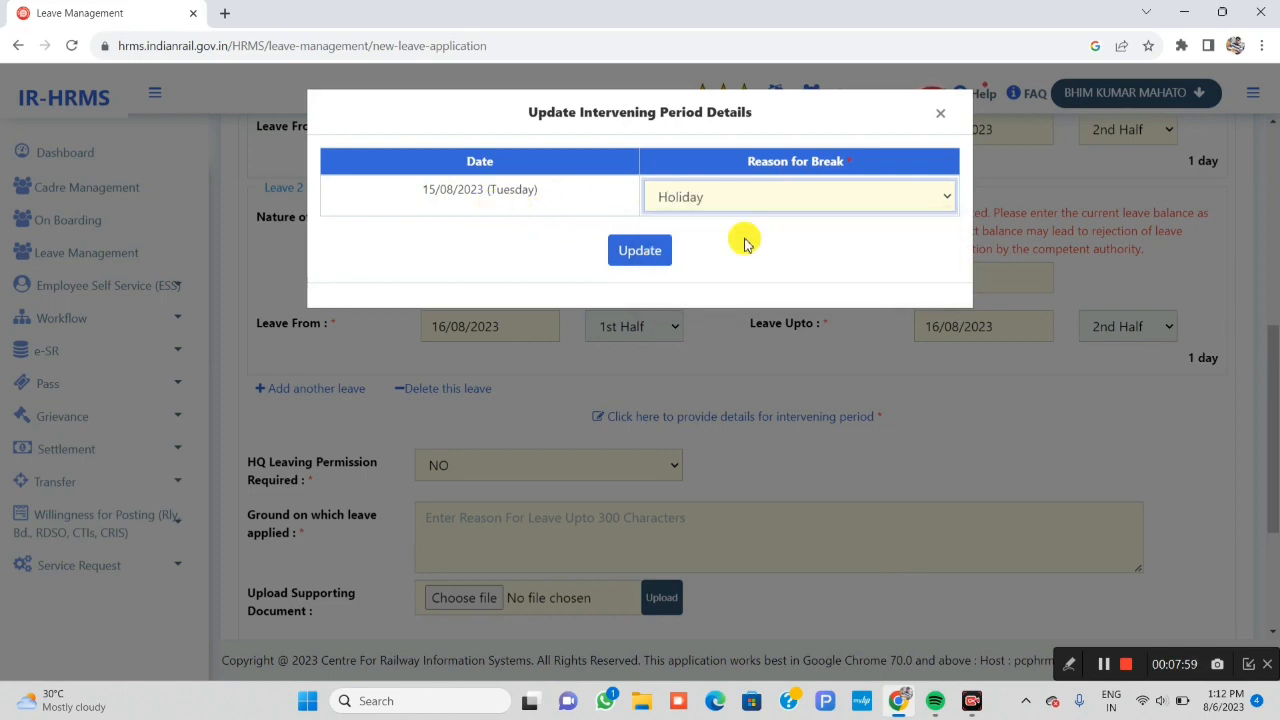
{"action": "left_click", "coordinate": [614, 250]}
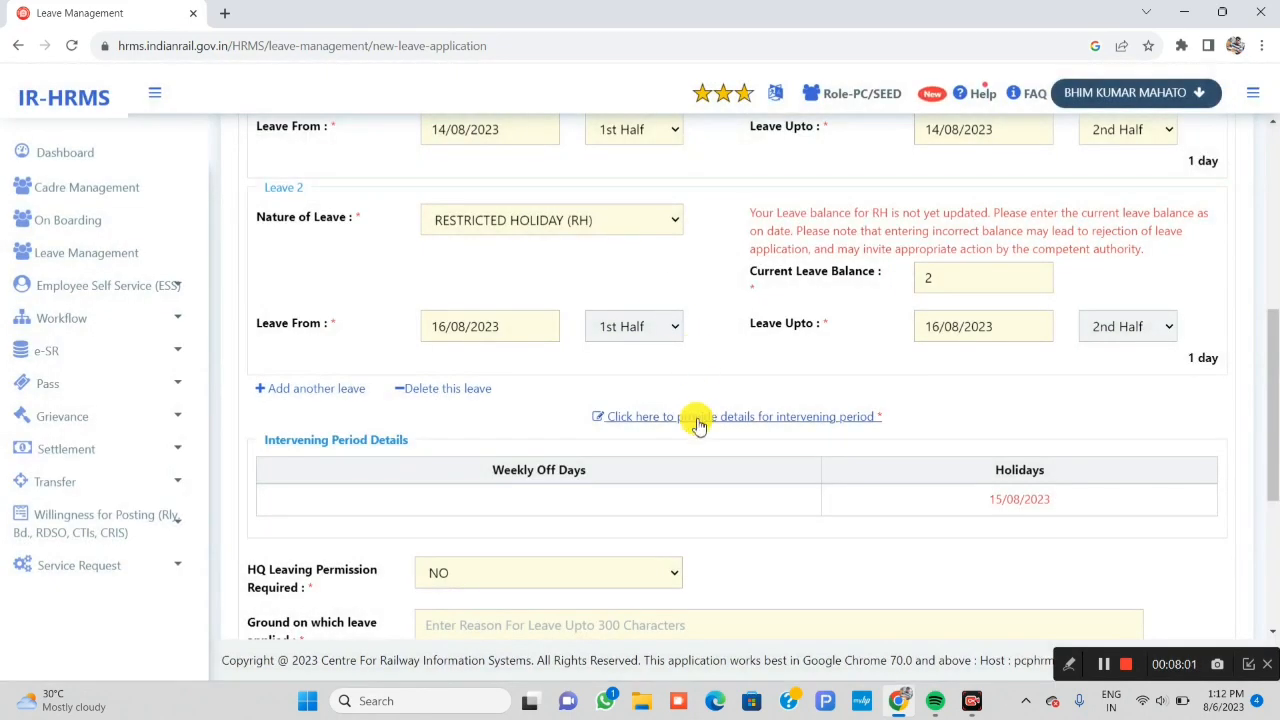
Step: Review both leave entries, the intervening period details and the remaining fields of the application
{"action": "scroll", "coordinate": [698, 425], "scroll_direction": "down", "scroll_amount": 1}
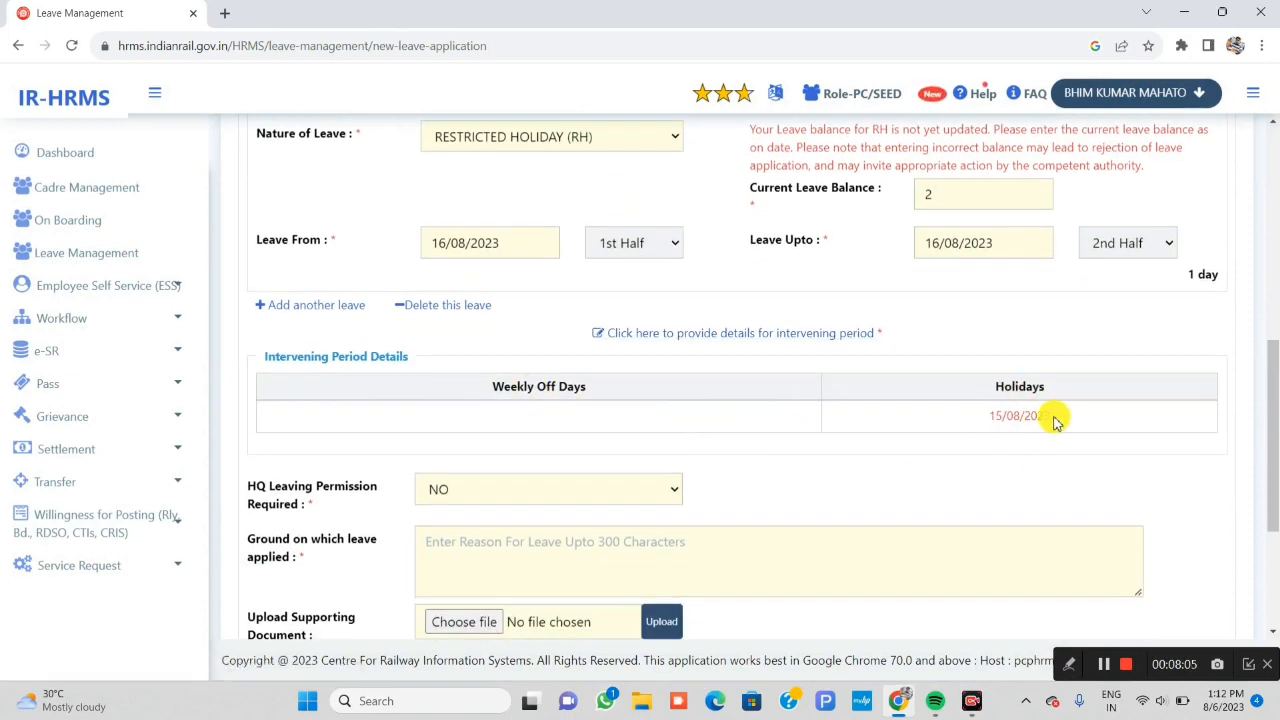
{"action": "scroll", "coordinate": [1053, 420], "scroll_direction": "up", "scroll_amount": 1}
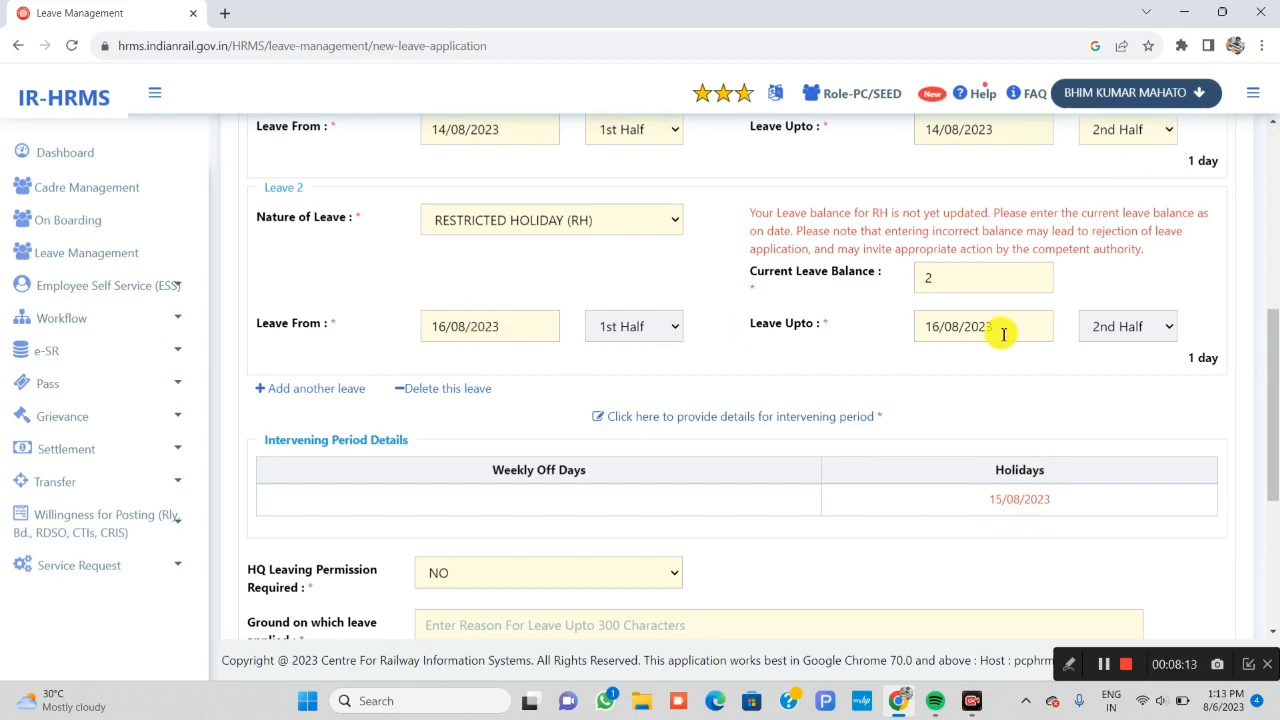
{"action": "scroll", "coordinate": [755, 405], "scroll_direction": "down", "scroll_amount": 2}
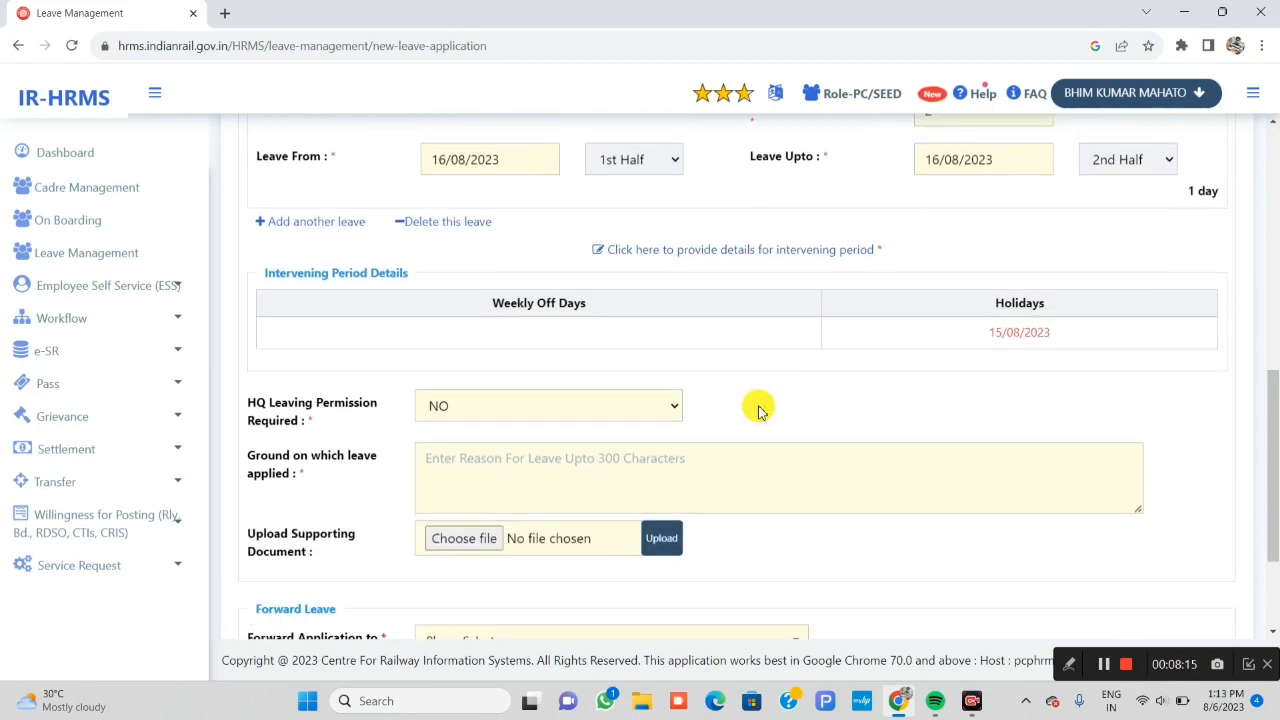
{"action": "scroll", "coordinate": [740, 350], "scroll_direction": "up", "scroll_amount": 3}
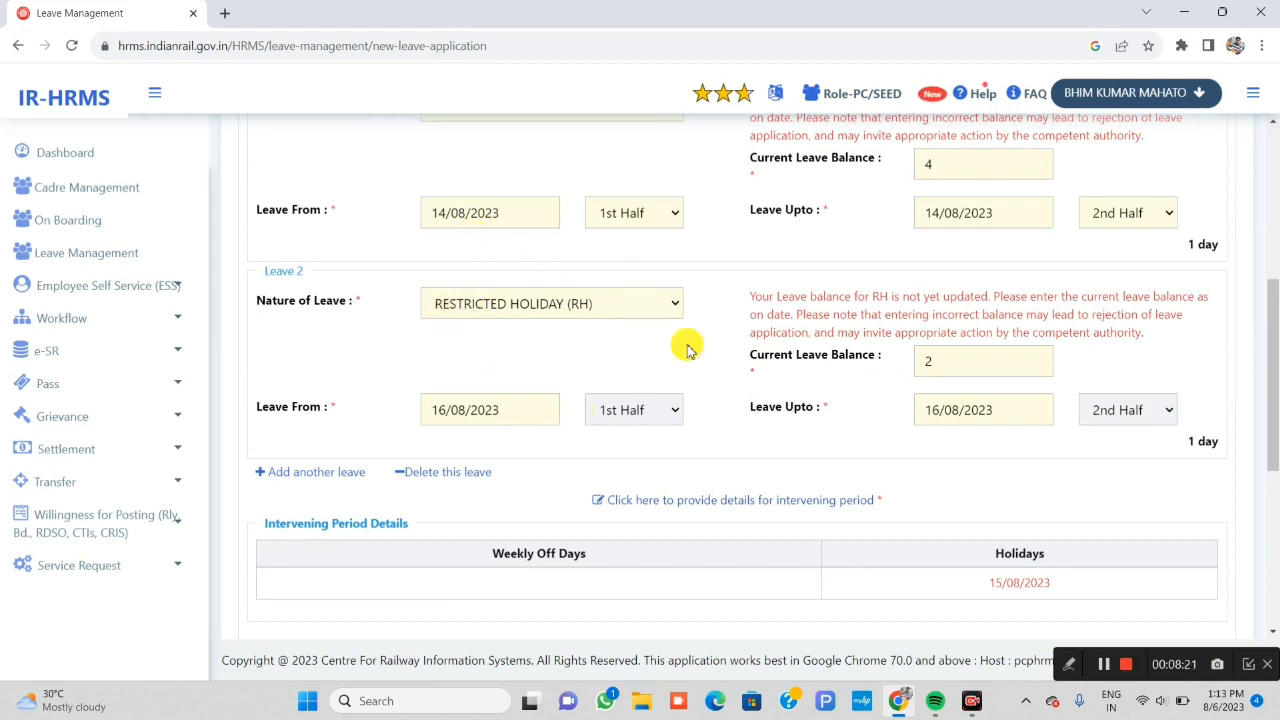
{"action": "scroll", "coordinate": [680, 342], "scroll_direction": "down", "scroll_amount": 1}
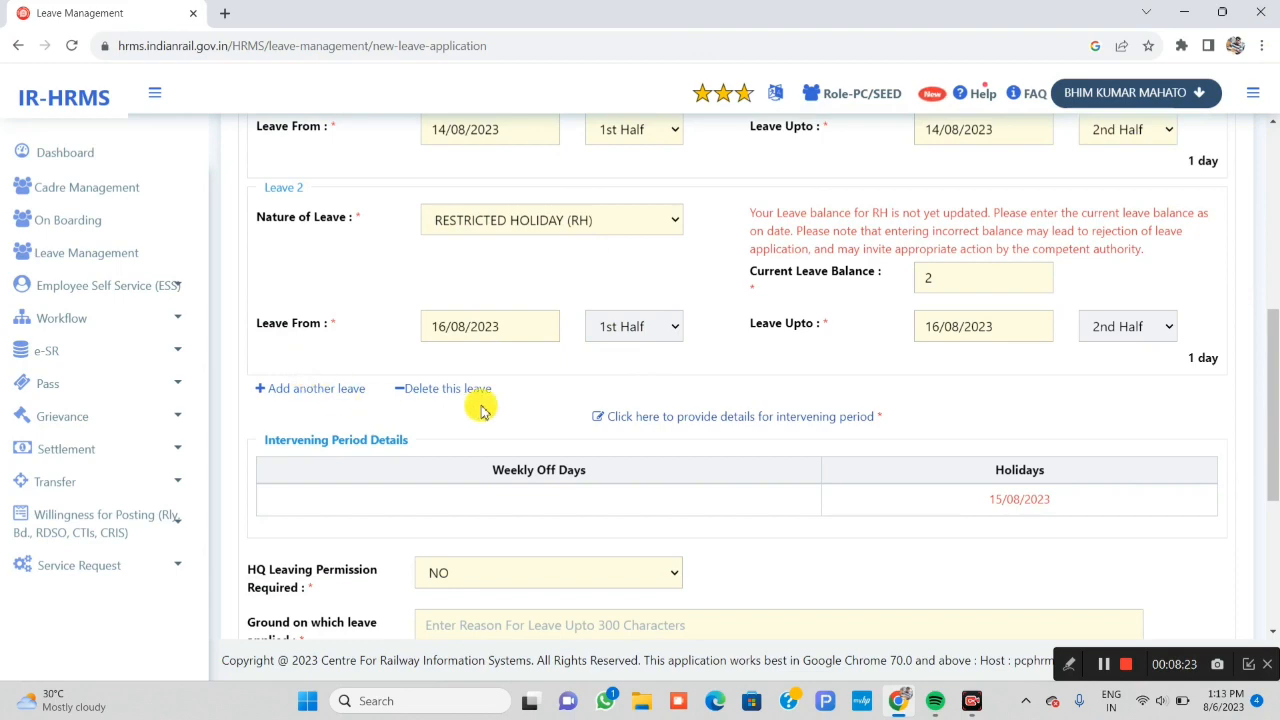
{"action": "scroll", "coordinate": [472, 414], "scroll_direction": "down", "scroll_amount": 1}
{"action": "scroll", "coordinate": [478, 416], "scroll_direction": "up", "scroll_amount": 3}
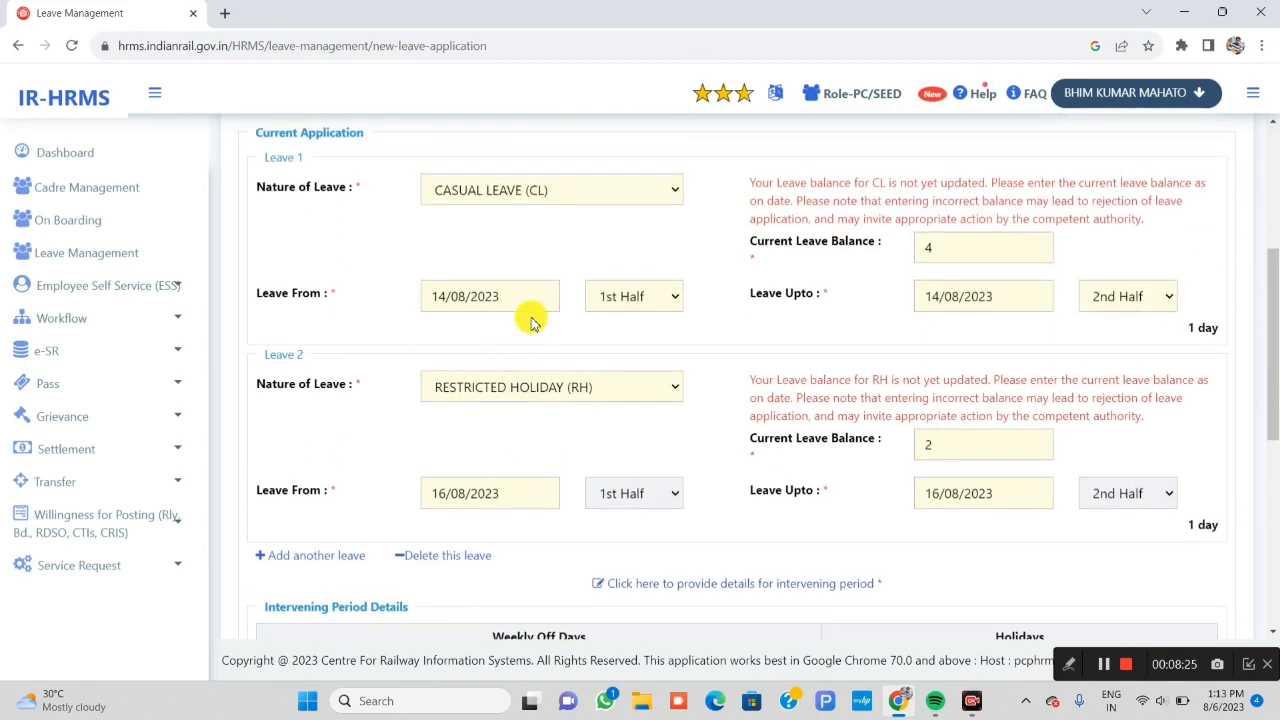
{"action": "scroll", "coordinate": [478, 418], "scroll_direction": "down", "scroll_amount": 3}
{"action": "scroll", "coordinate": [505, 435], "scroll_direction": "down", "scroll_amount": 2}
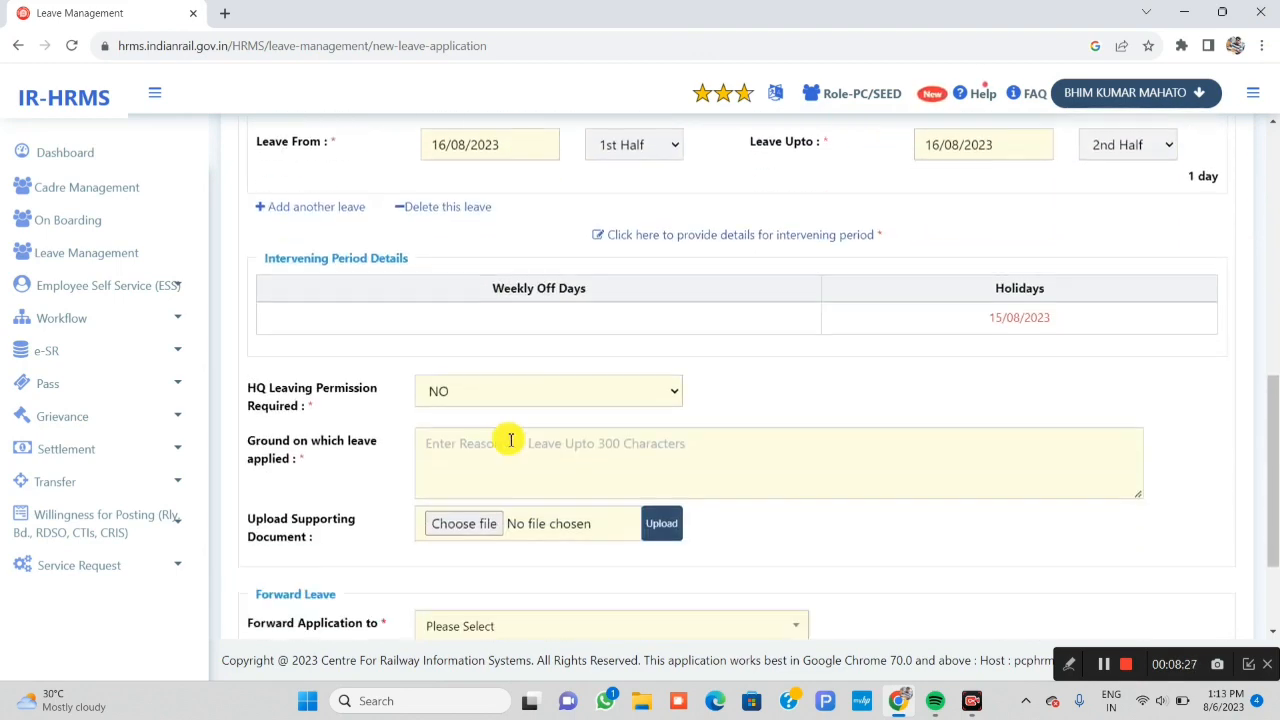
{"action": "left_click", "coordinate": [1068, 664]}
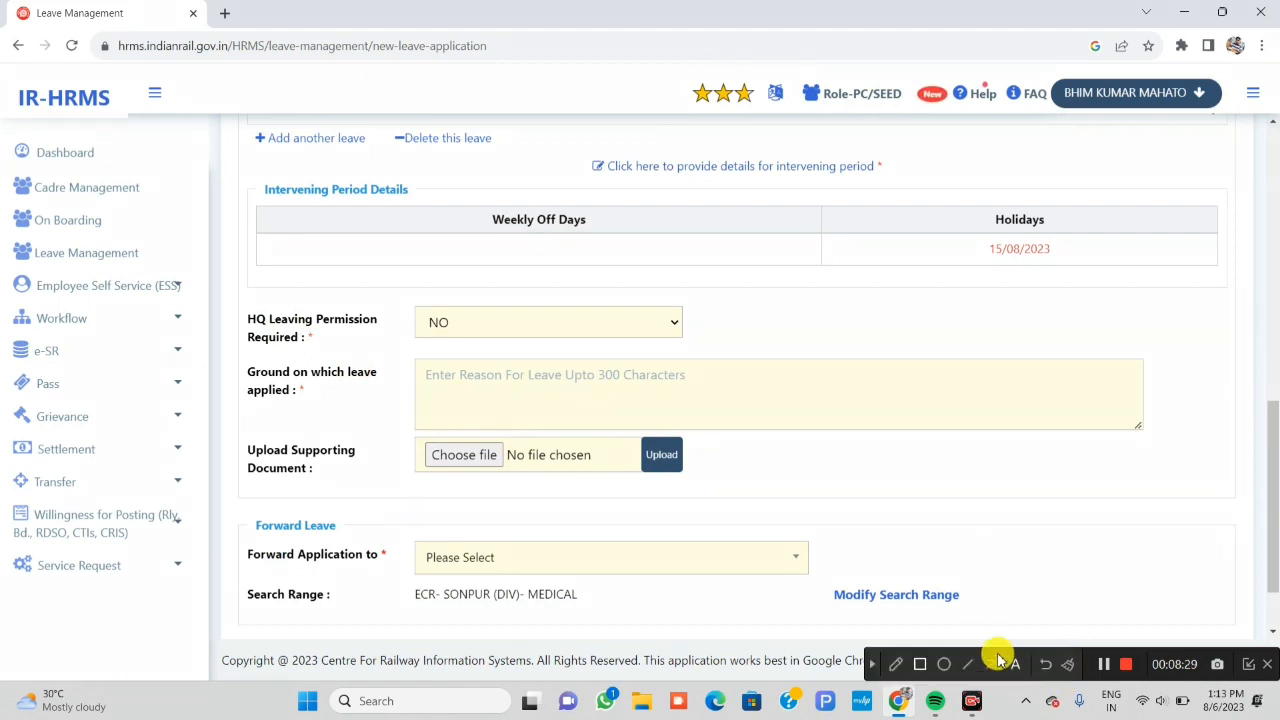
{"action": "left_click", "coordinate": [918, 664]}
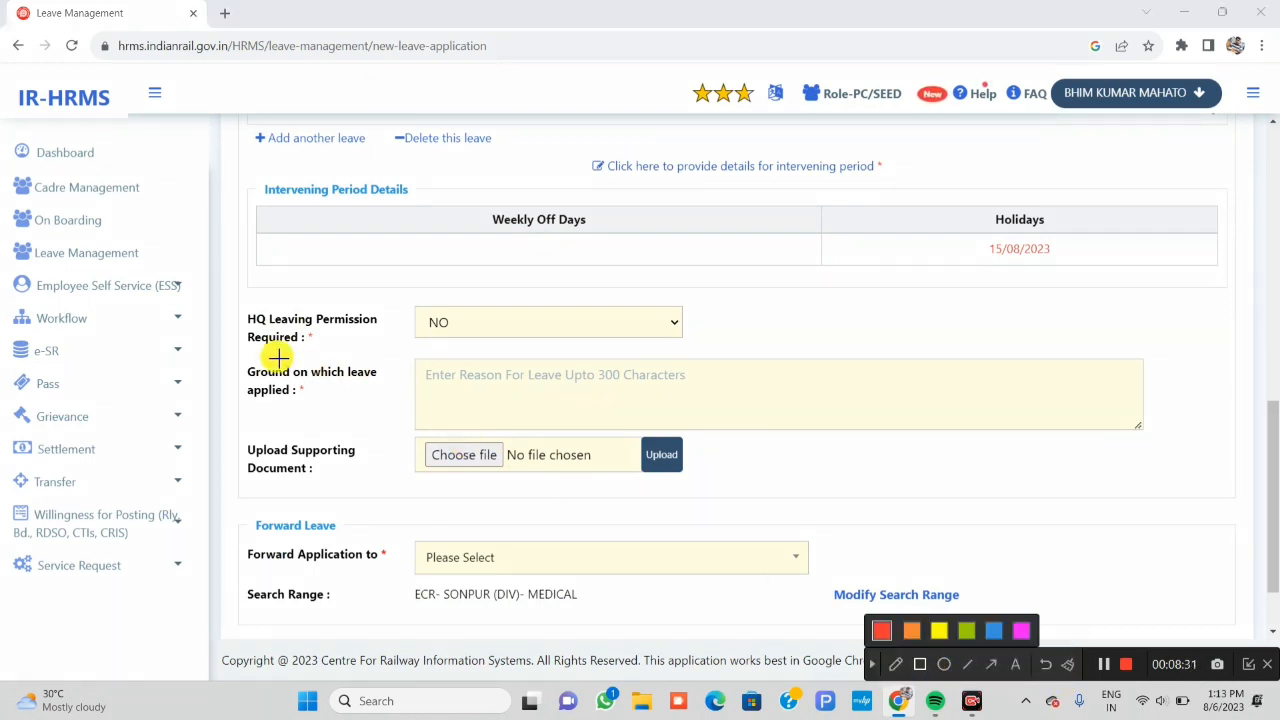
{"action": "mouse_move", "coordinate": [250, 295]}
{"action": "left_mouse_down"}
{"action": "mouse_move", "coordinate": [680, 320]}
{"action": "mouse_move", "coordinate": [657, 351]}
{"action": "left_mouse_up"}
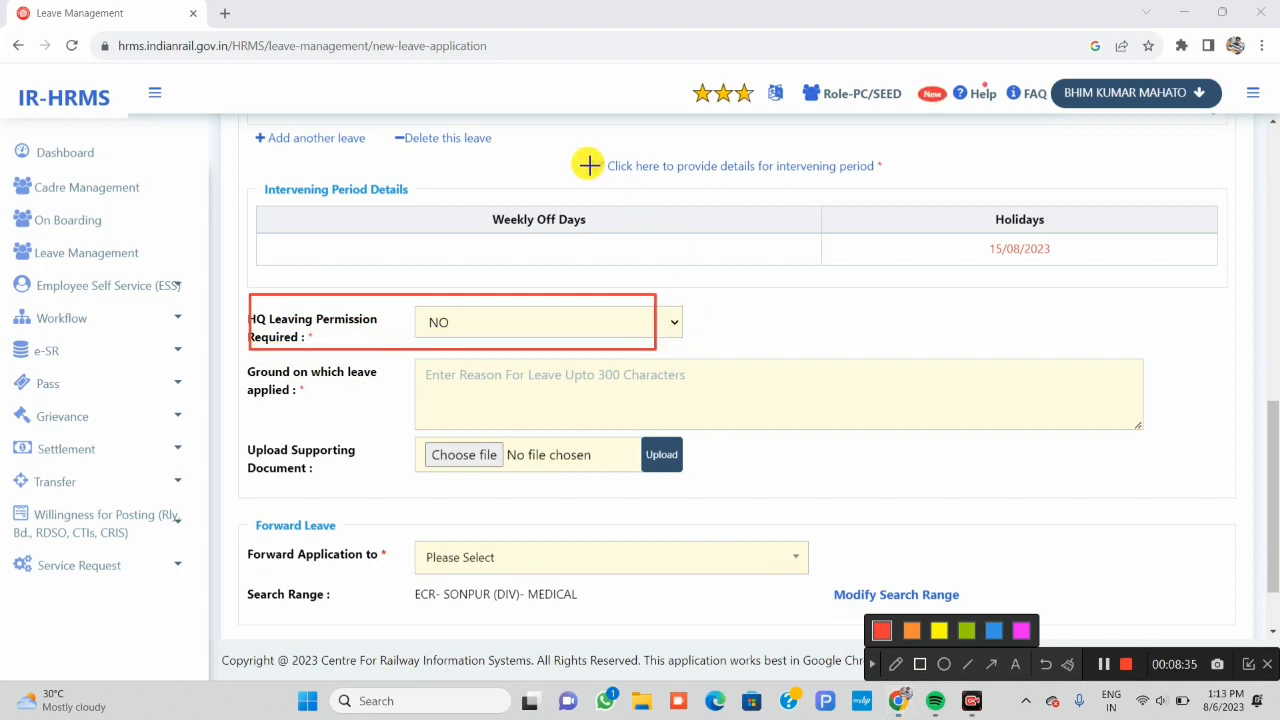
{"action": "left_click", "coordinate": [876, 665]}
Step: Set HQ Leaving Permission Required to YES for the leave application
{"action": "left_click", "coordinate": [538, 329]}
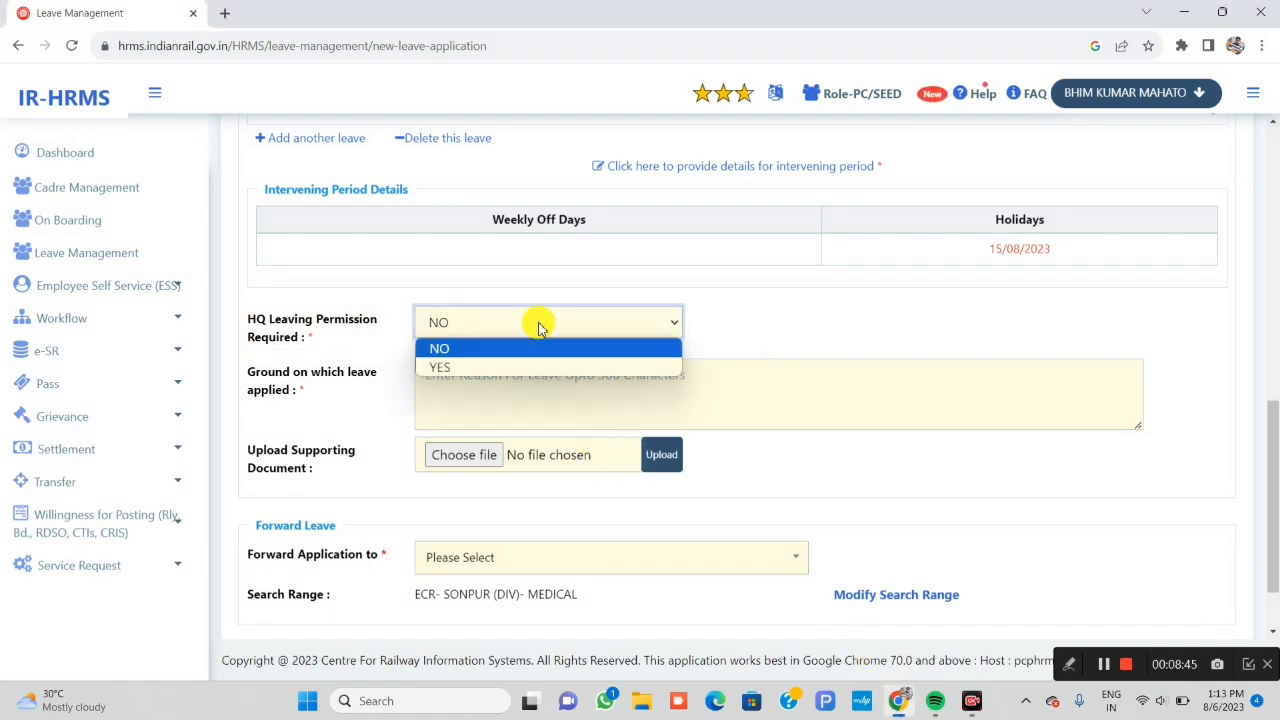
{"action": "left_click", "coordinate": [478, 369]}
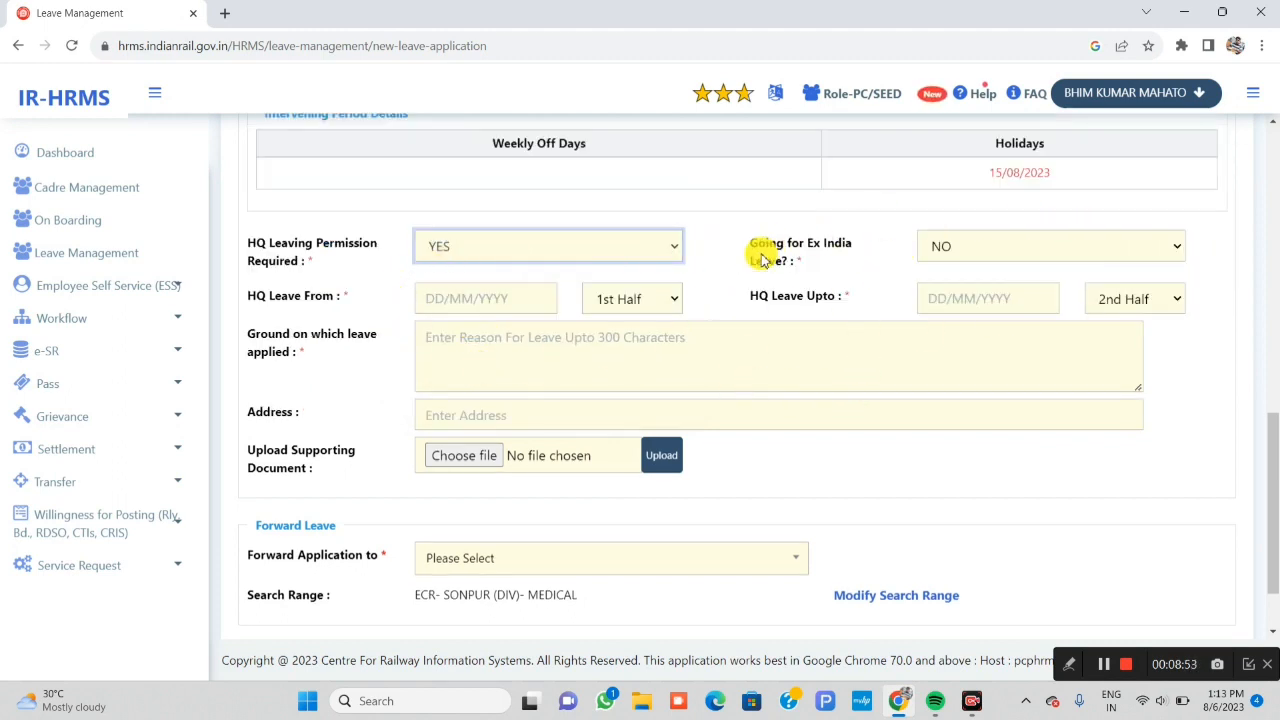
{"action": "left_click", "coordinate": [1069, 664]}
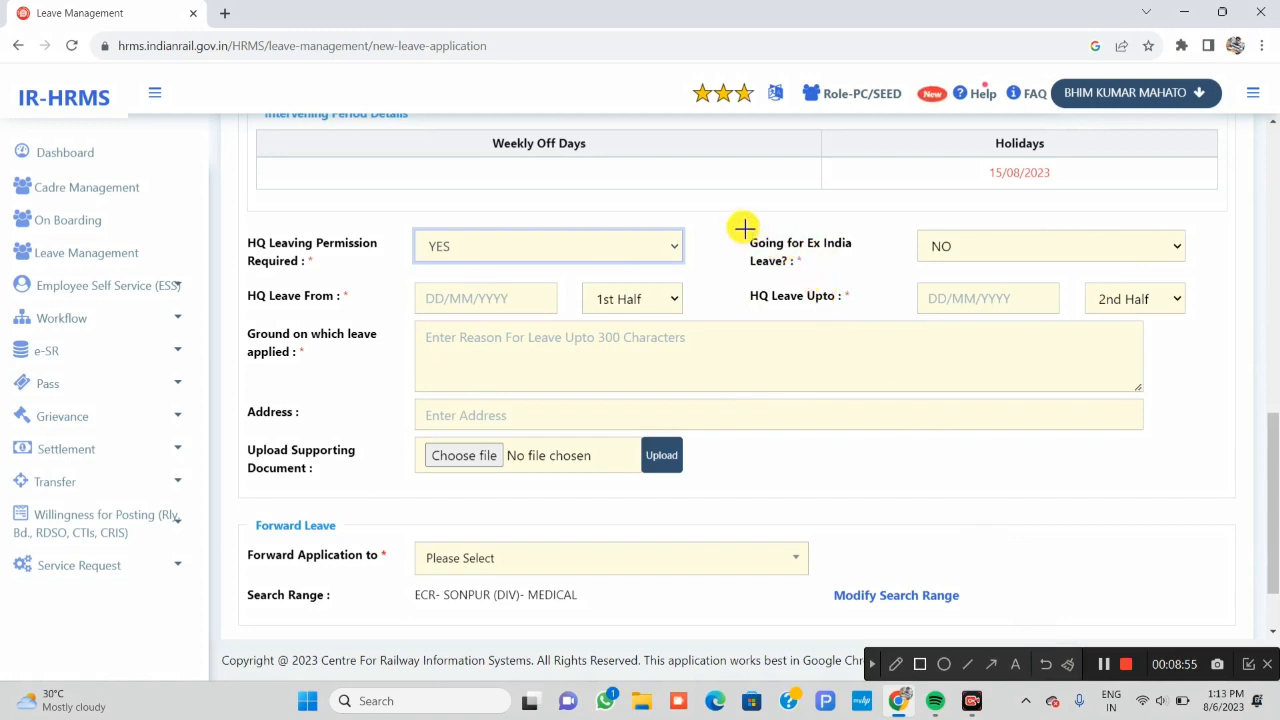
{"action": "mouse_move", "coordinate": [744, 228]}
{"action": "left_mouse_down"}
{"action": "mouse_move", "coordinate": [1037, 223]}
{"action": "mouse_move", "coordinate": [1186, 289]}
{"action": "mouse_move", "coordinate": [1196, 276]}
{"action": "left_mouse_up"}
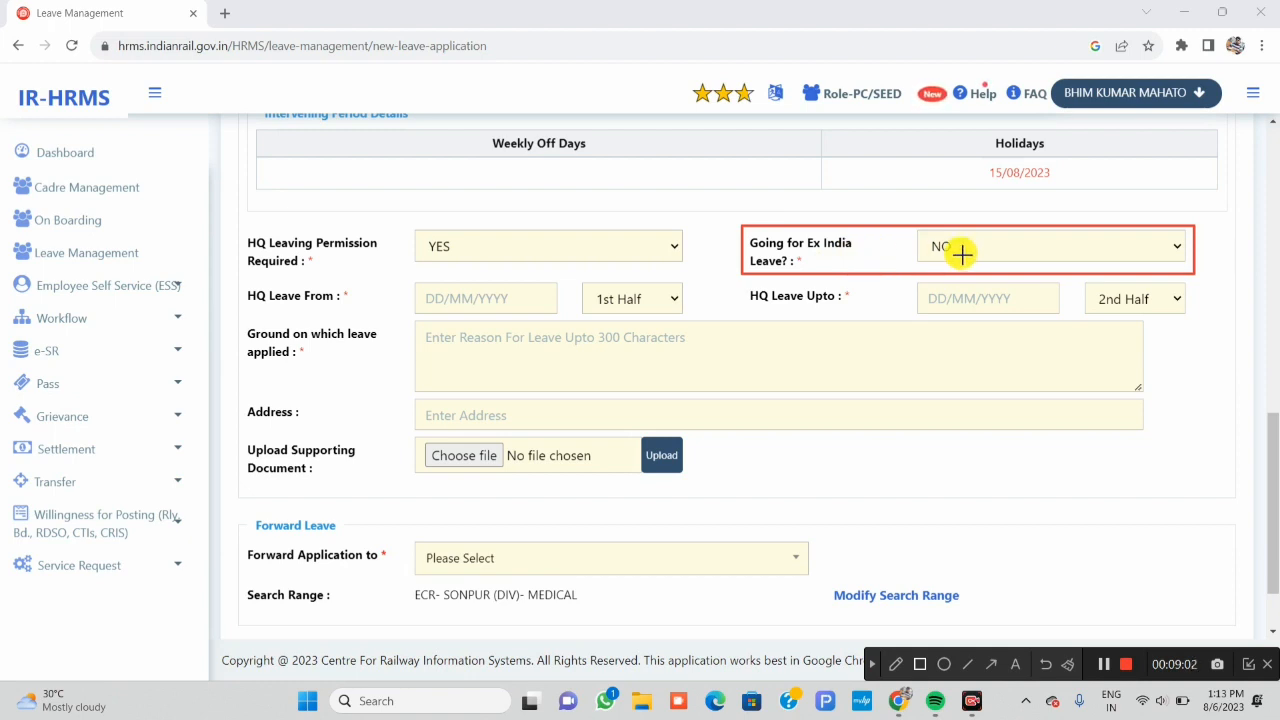
{"action": "left_click", "coordinate": [873, 663]}
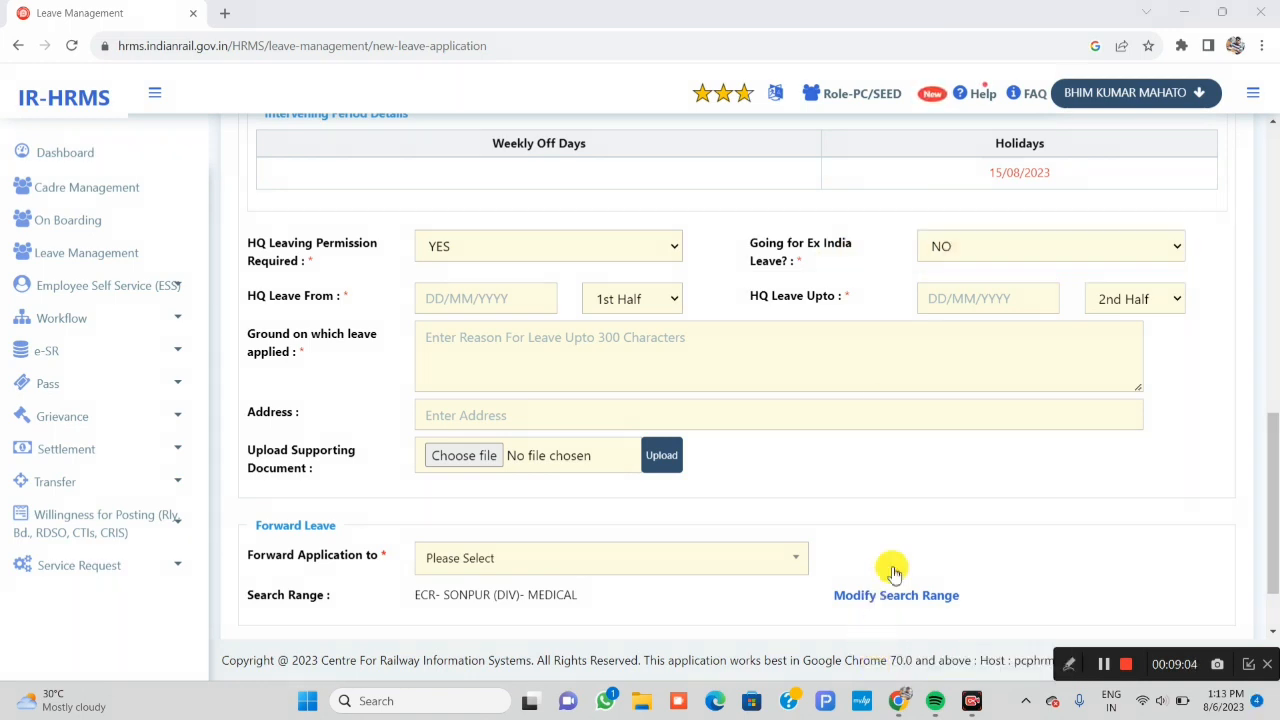
Step: Choose NO for Going for Ex India Leave
{"action": "left_click", "coordinate": [951, 249]}
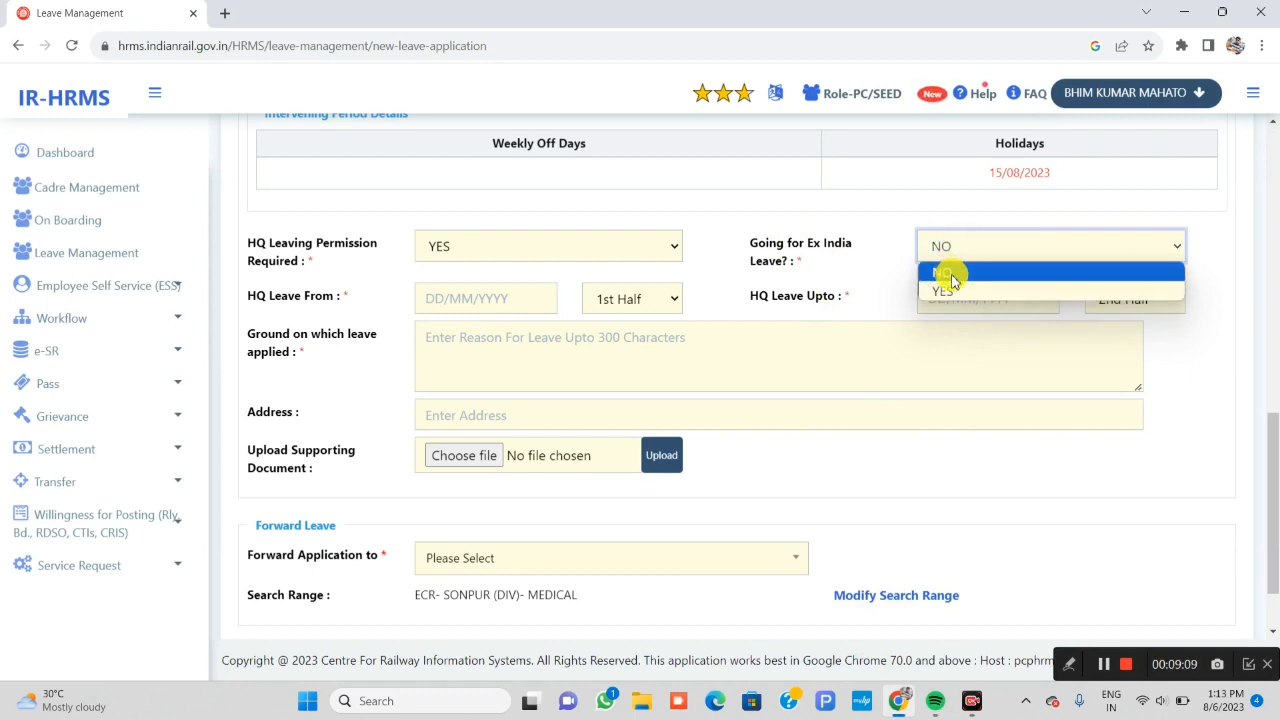
{"action": "left_click", "coordinate": [949, 276]}
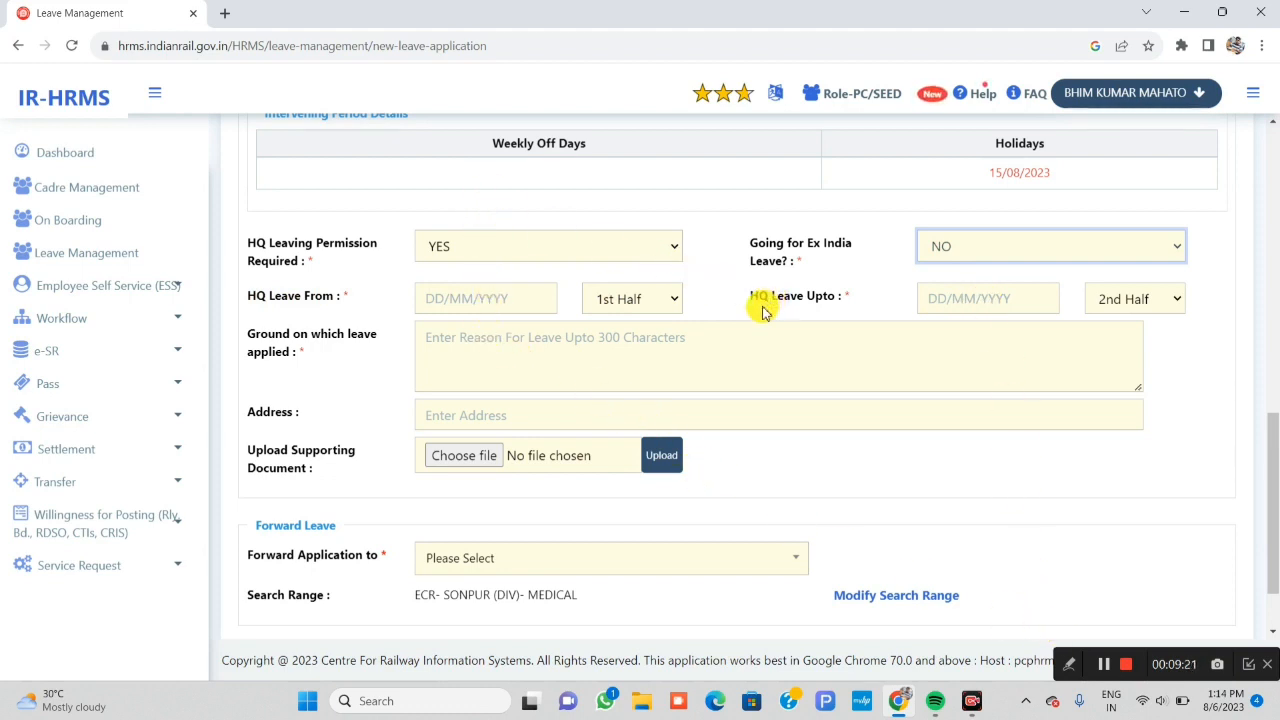
Step: Set the HQ leave period from 13/08/2023 up to 16/08/2023
{"action": "left_click", "coordinate": [430, 298]}
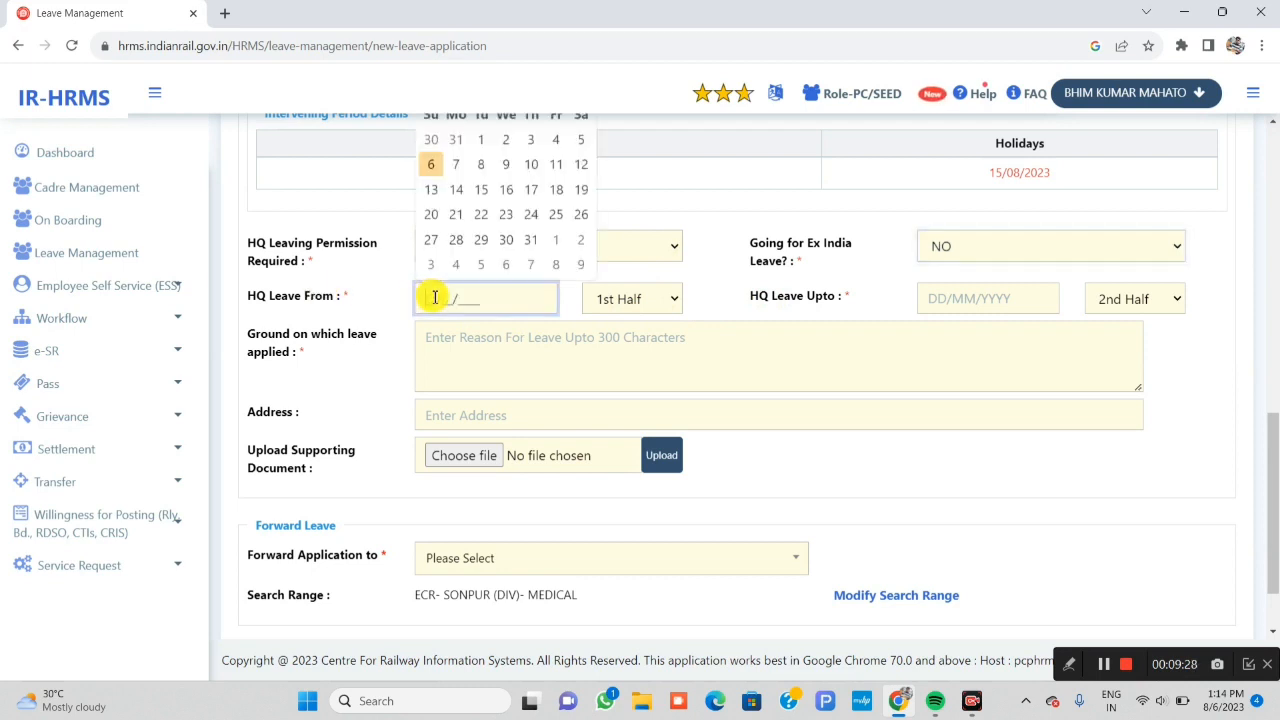
{"action": "left_click", "coordinate": [434, 199]}
{"action": "left_click", "coordinate": [981, 298]}
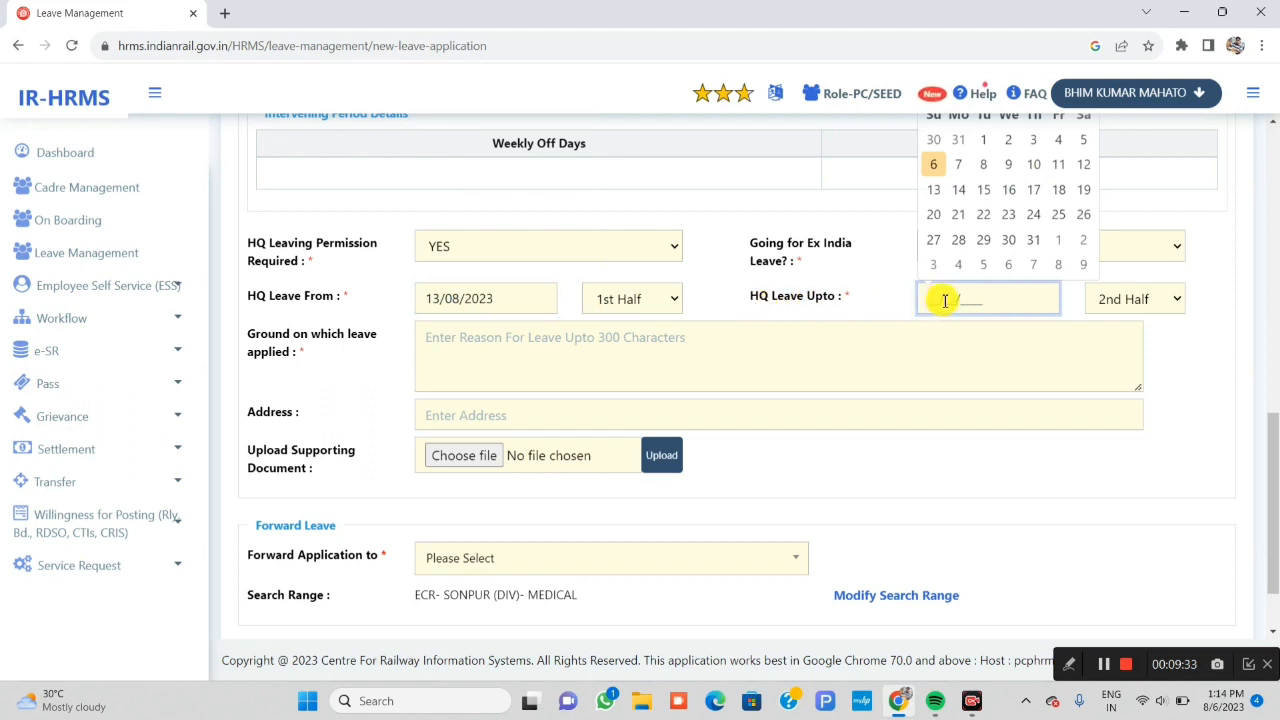
{"action": "left_click", "coordinate": [1010, 190]}
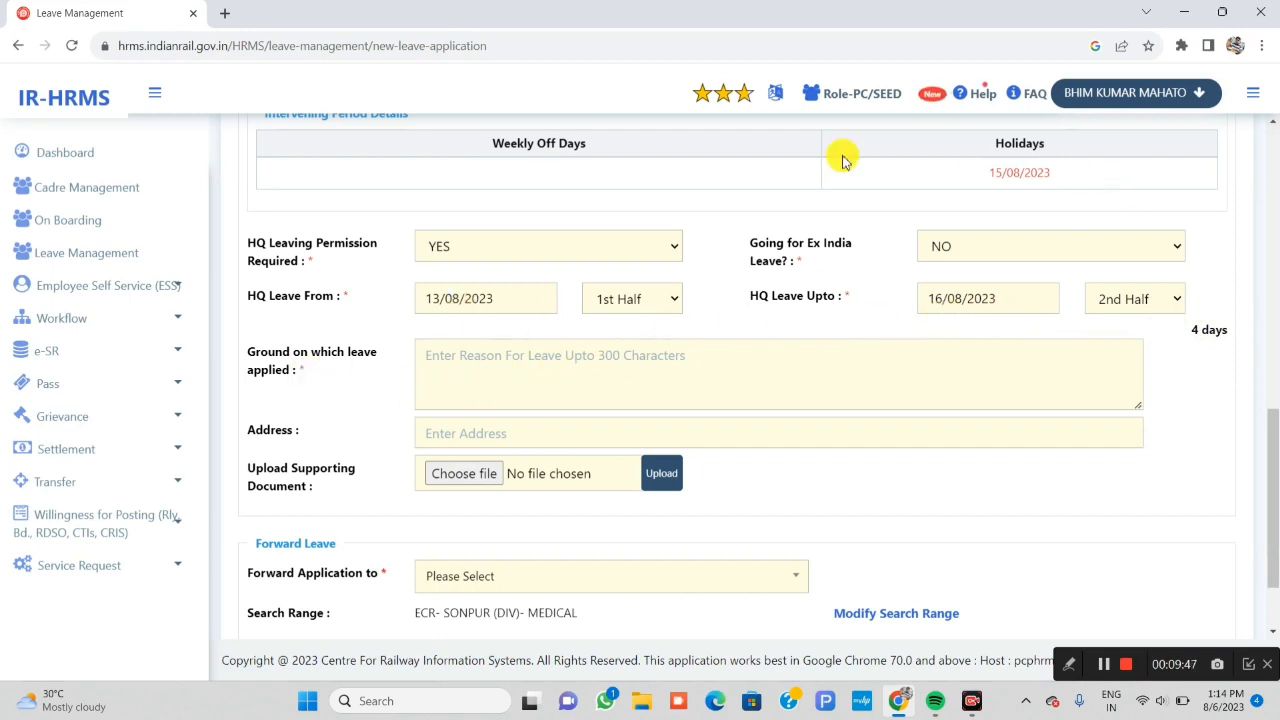
Step: Enter "urgent work at home" as the ground for the leave and "my home town" as the address
{"action": "left_click", "coordinate": [471, 362]}
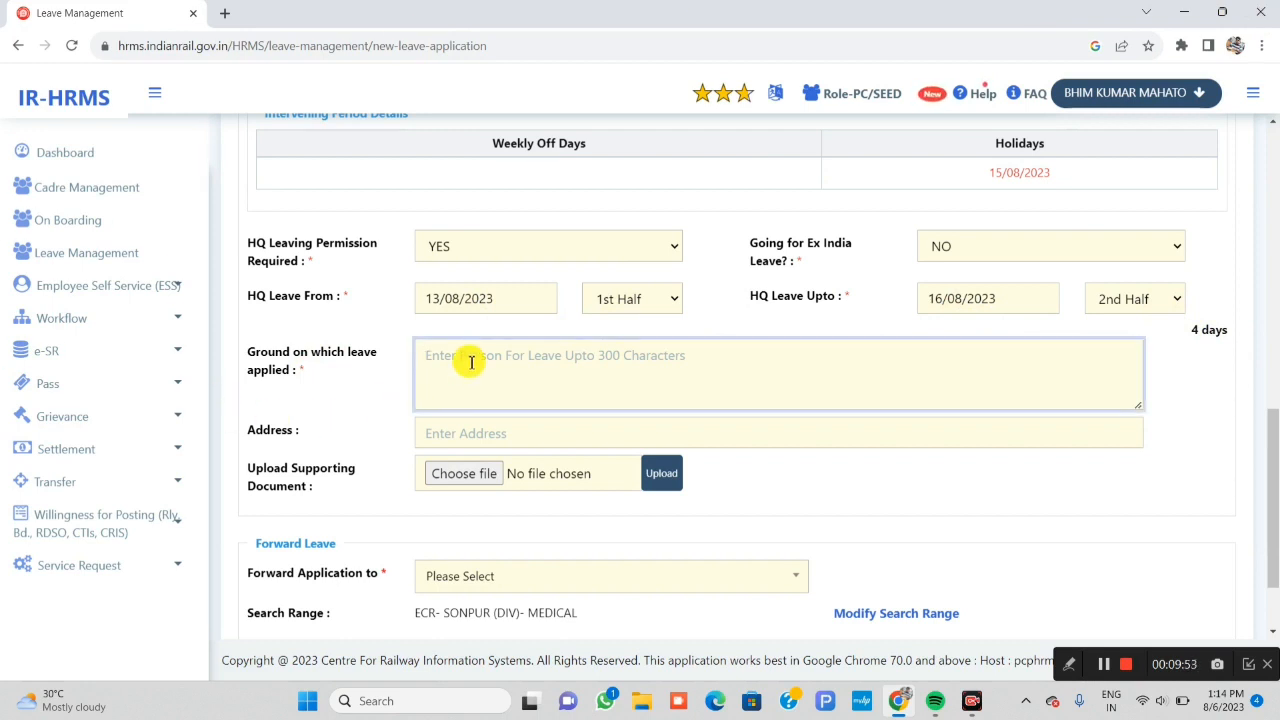
{"action": "type", "text": "urgent work at home"}
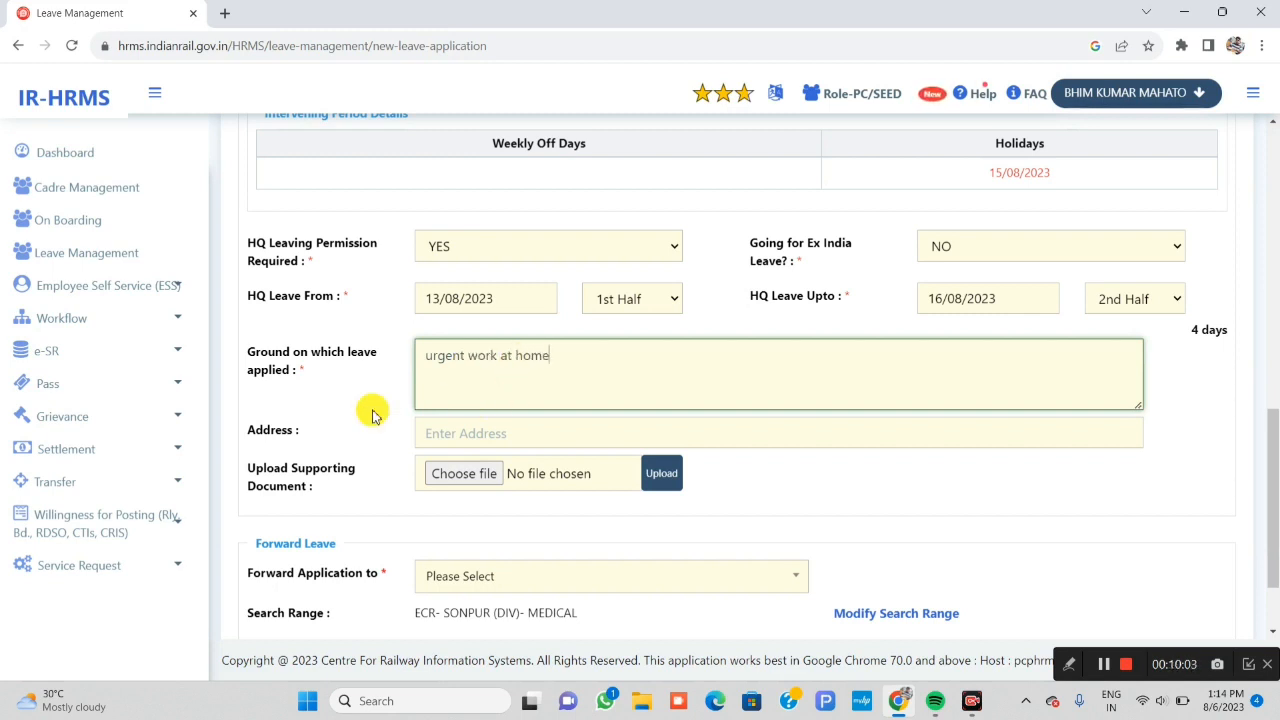
{"action": "left_click", "coordinate": [479, 429]}
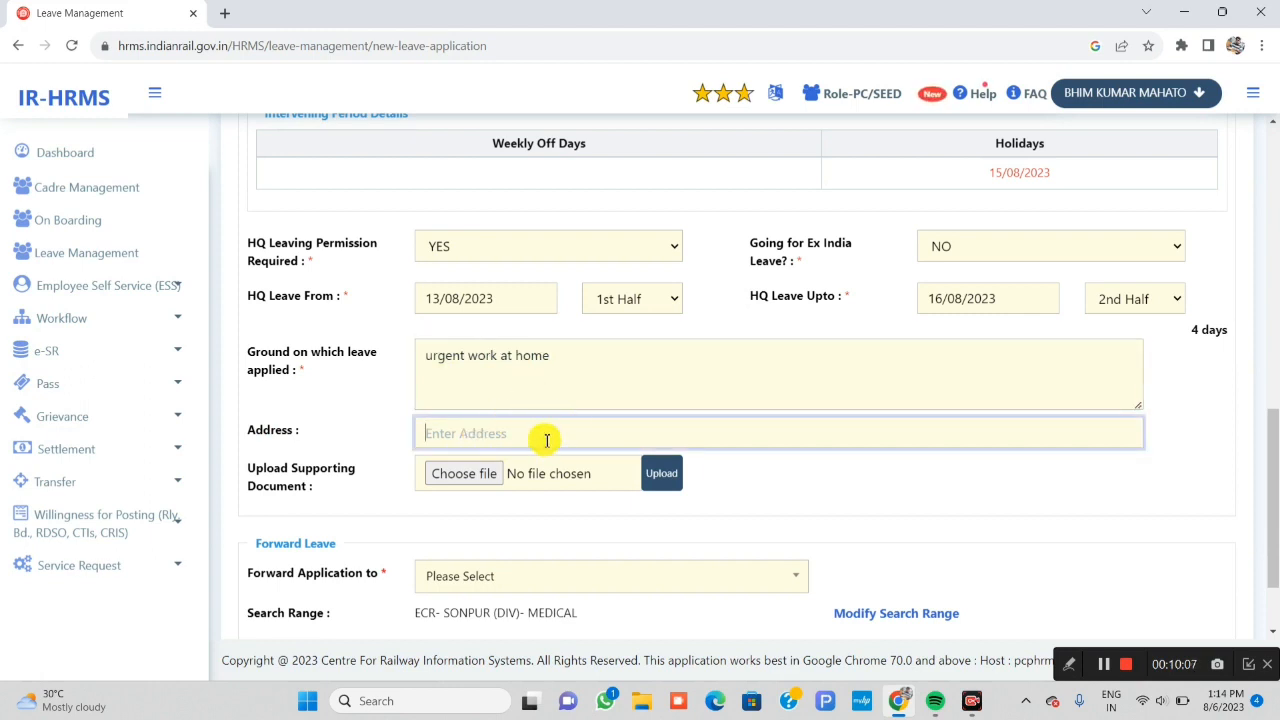
{"action": "type", "text": "my home town"}
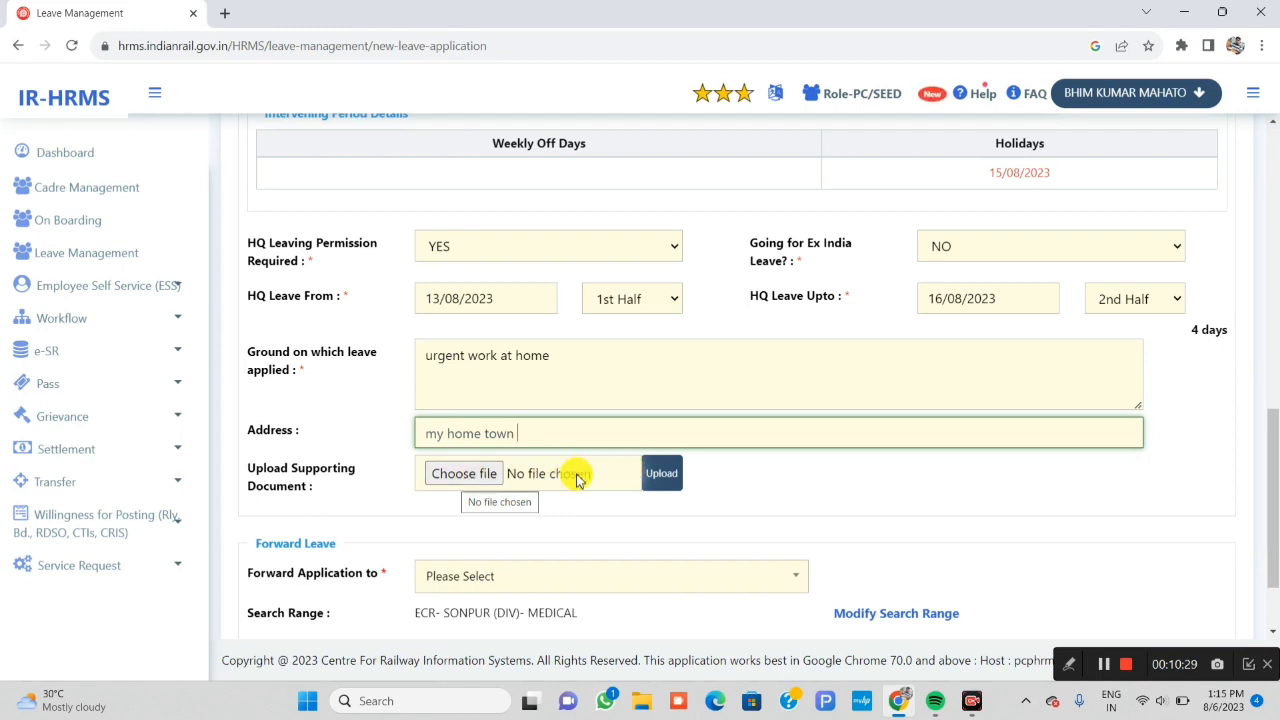
Step: Upload the PDF named with the applicant's first name from the Downloads folder as the supporting document
{"action": "left_click", "coordinate": [464, 476]}
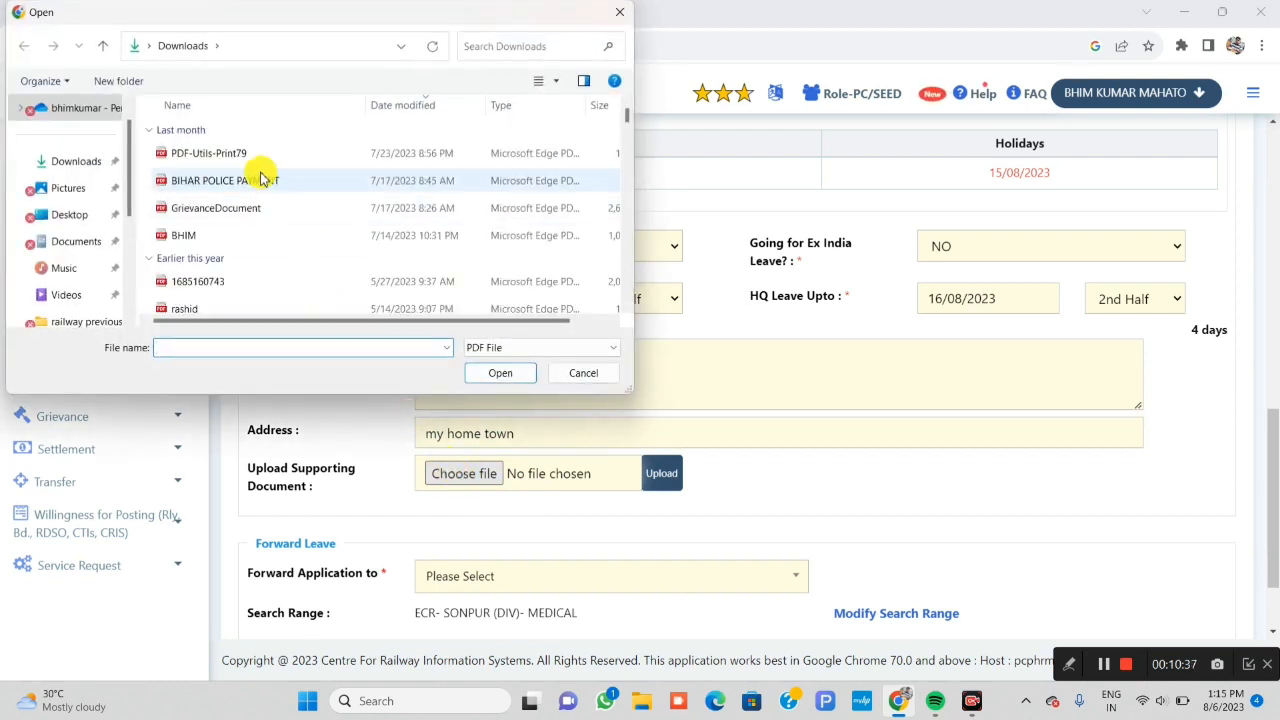
{"action": "left_click", "coordinate": [215, 235]}
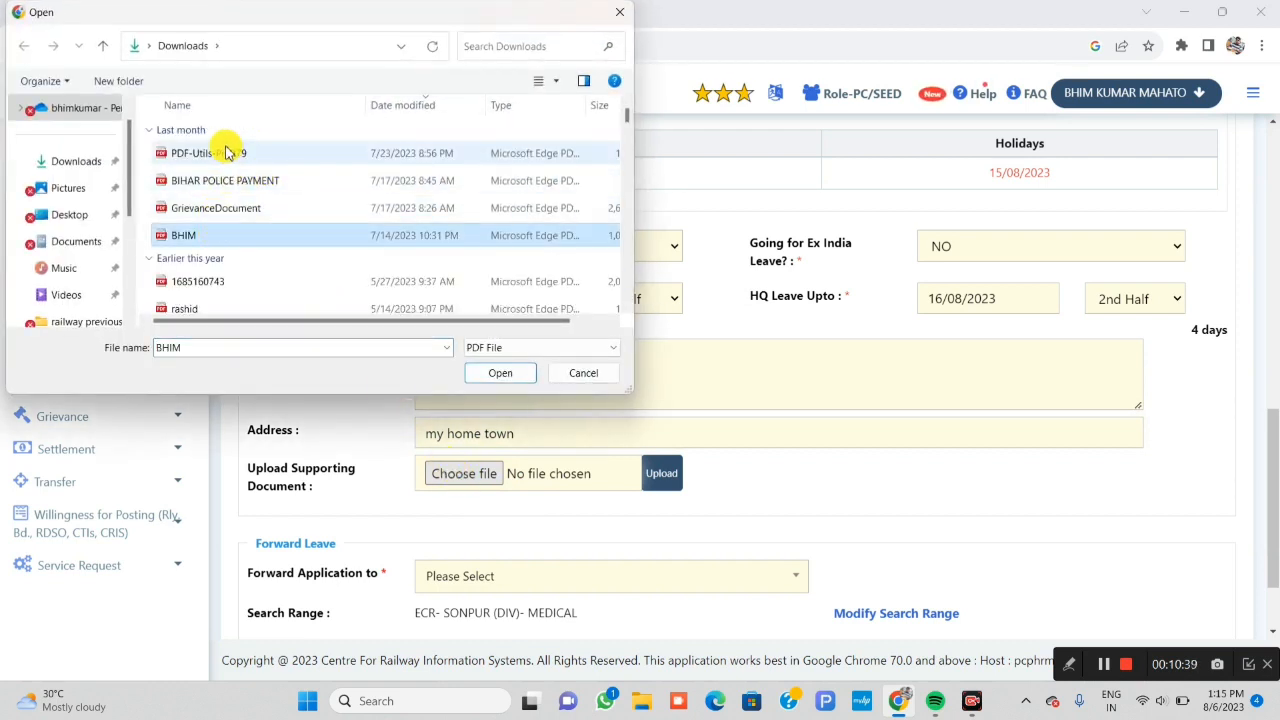
{"action": "left_click", "coordinate": [503, 373]}
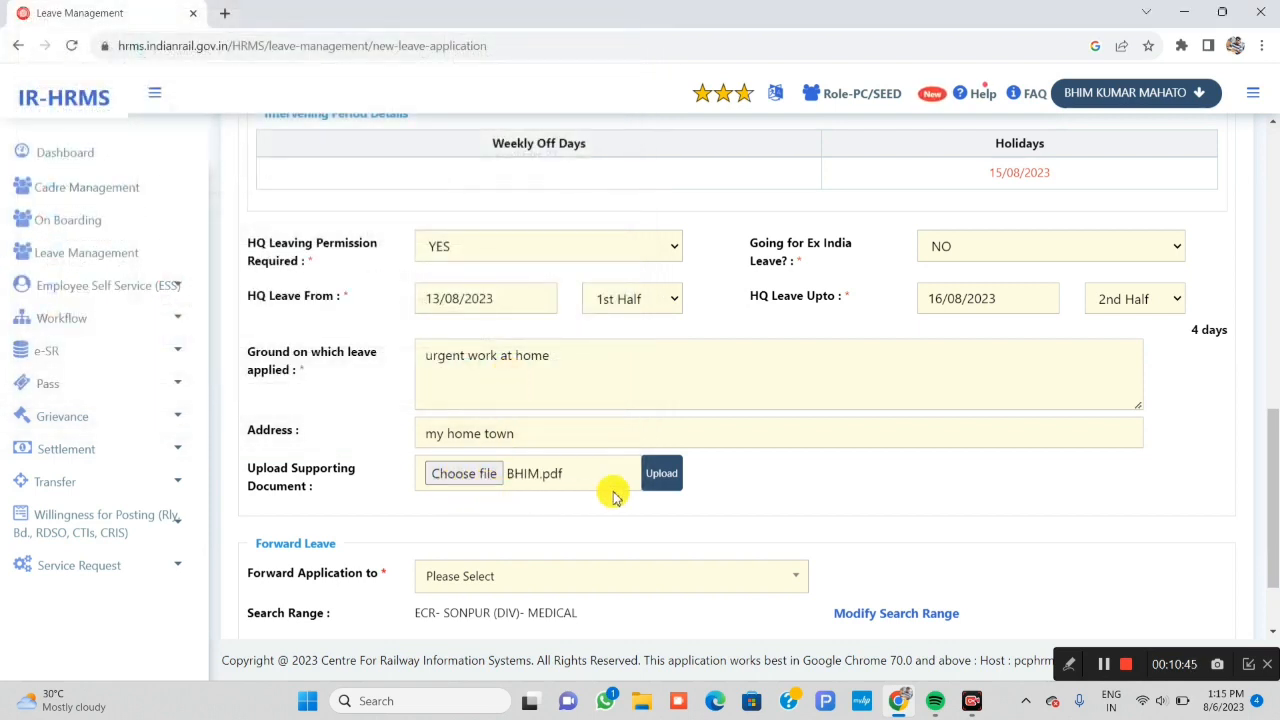
{"action": "left_click", "coordinate": [659, 476]}
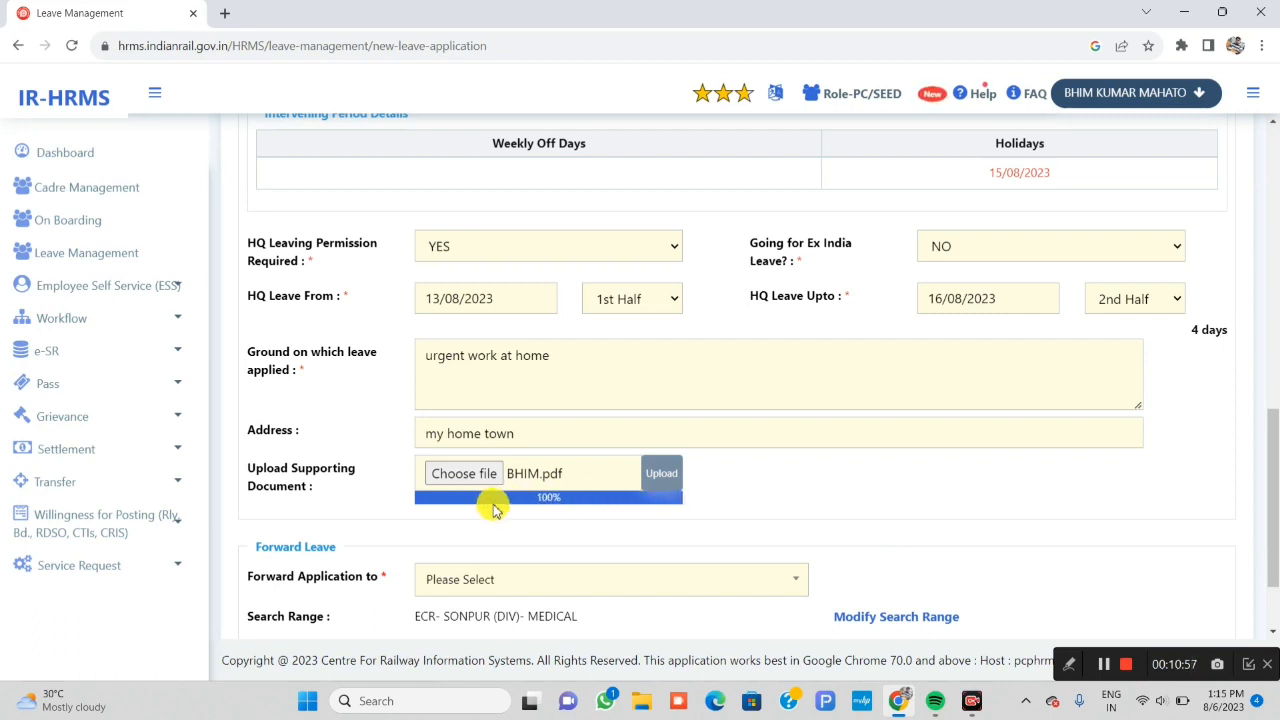
{"action": "scroll", "coordinate": [503, 528], "scroll_direction": "down", "scroll_amount": 1}
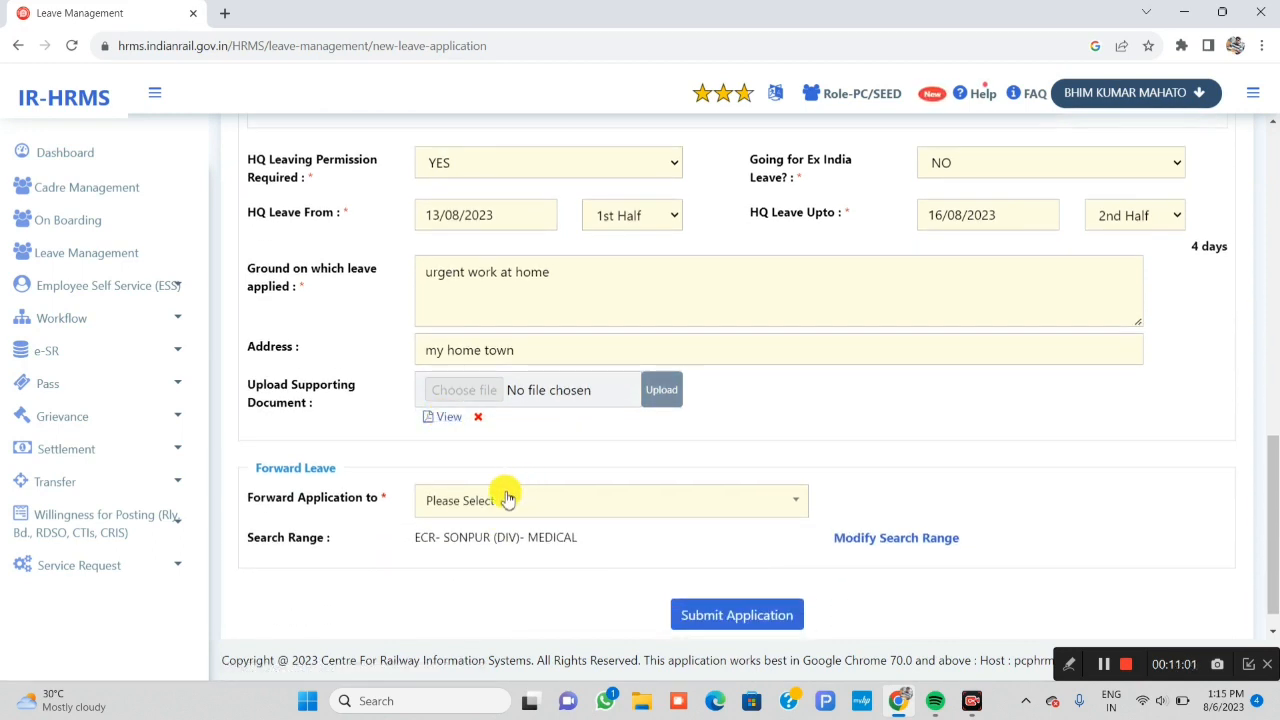
{"action": "scroll", "coordinate": [507, 498], "scroll_direction": "down", "scroll_amount": 1}
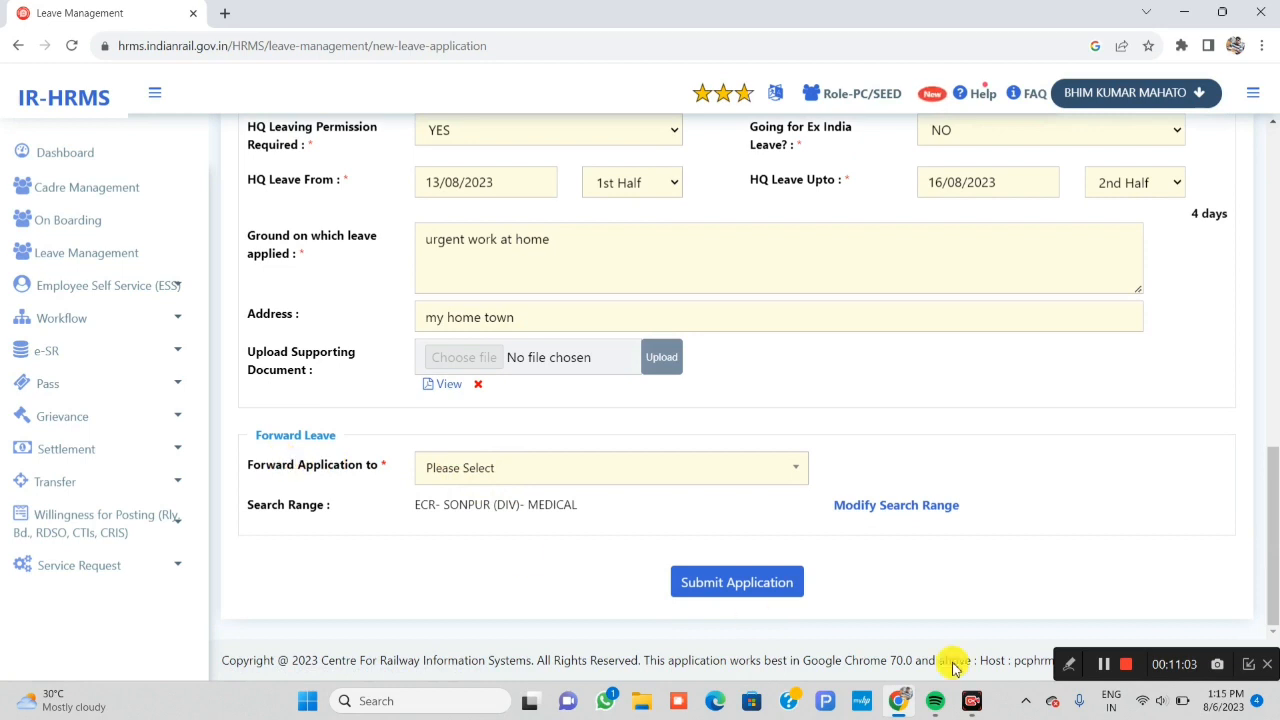
{"action": "left_click", "coordinate": [1068, 664]}
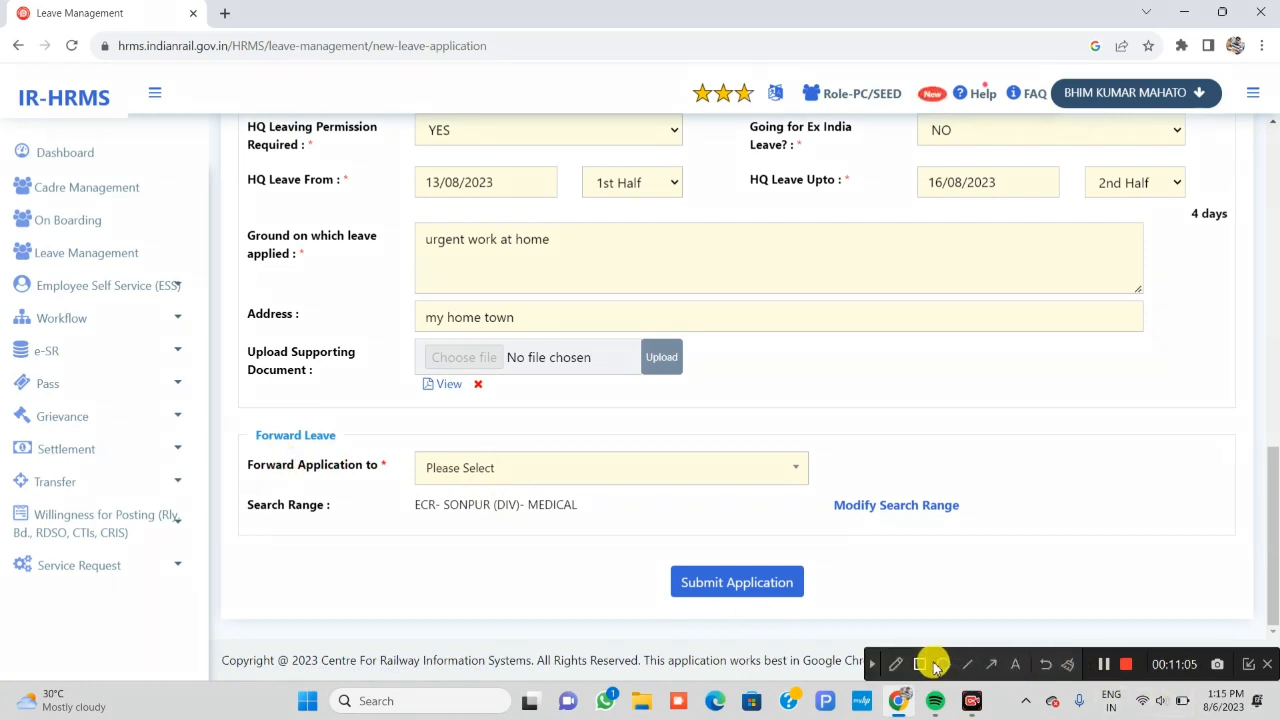
{"action": "left_click", "coordinate": [920, 664]}
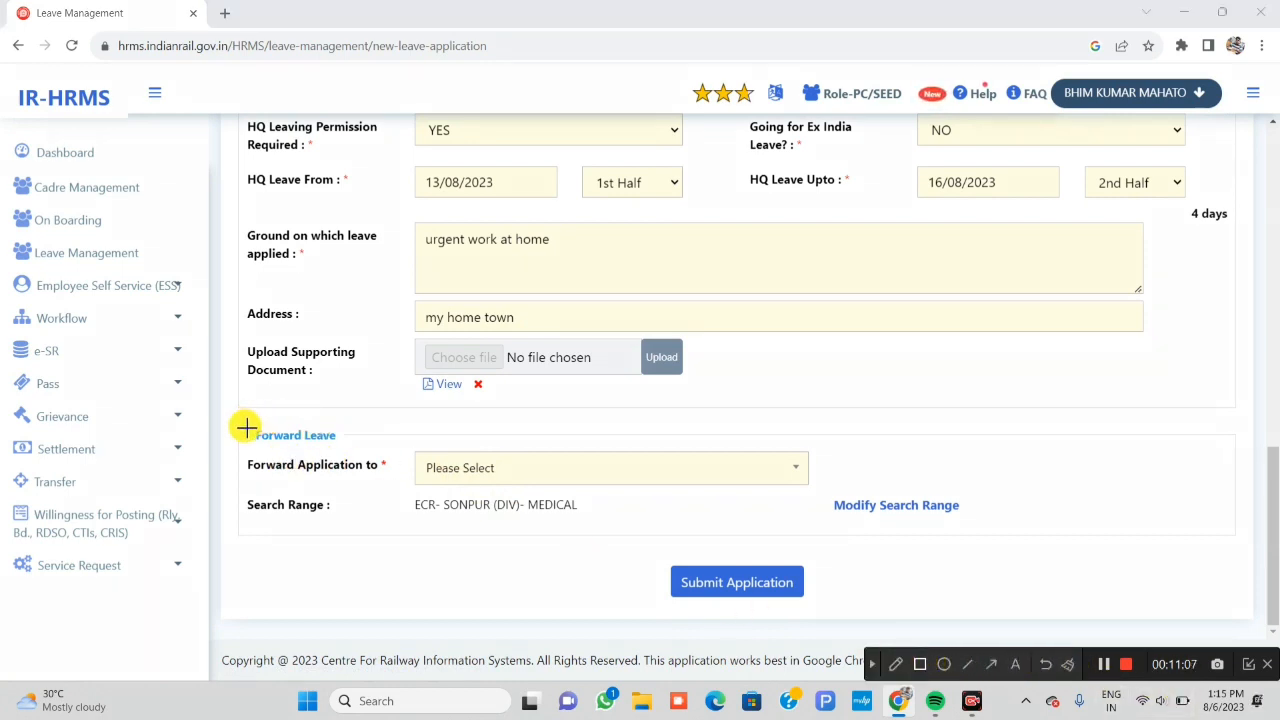
{"action": "mouse_move", "coordinate": [244, 427]}
{"action": "left_mouse_down"}
{"action": "mouse_move", "coordinate": [843, 434]}
{"action": "mouse_move", "coordinate": [829, 492]}
{"action": "left_mouse_up"}
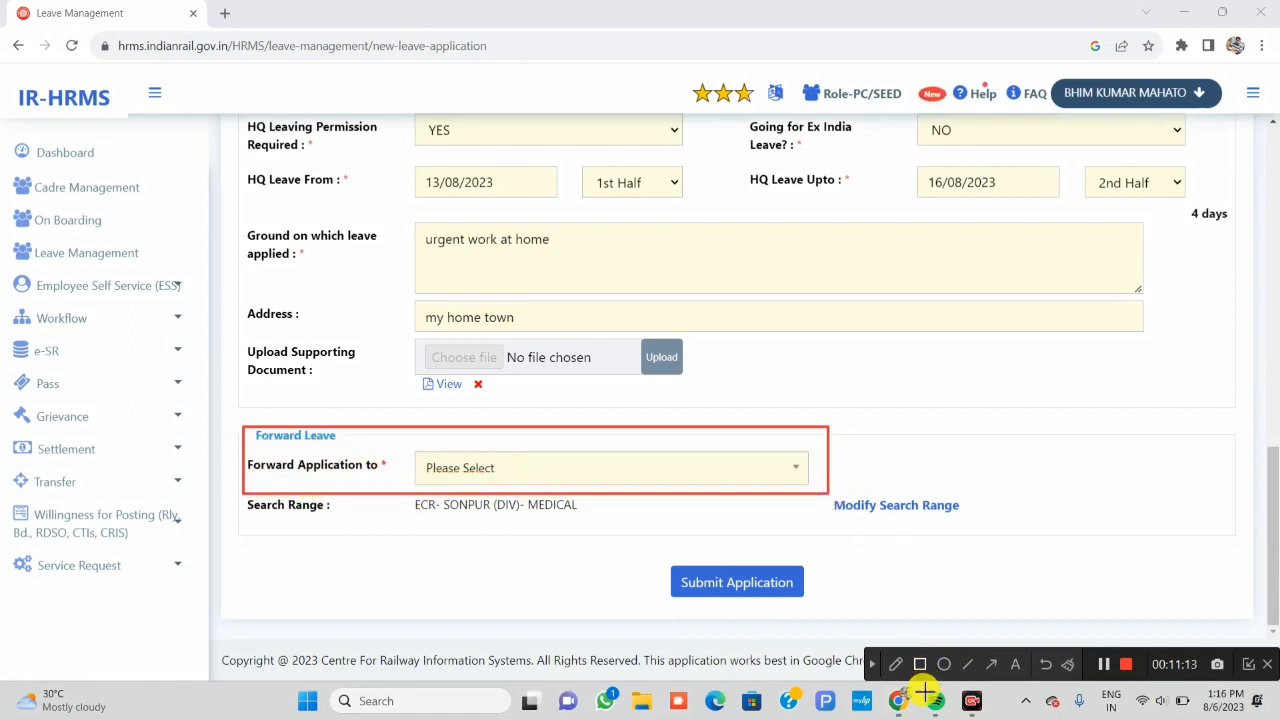
{"action": "left_click", "coordinate": [871, 664]}
Step: Search for the forwarding officer by name and forward the application to the Additional Chief Medical Superintendent
{"action": "left_click", "coordinate": [607, 468]}
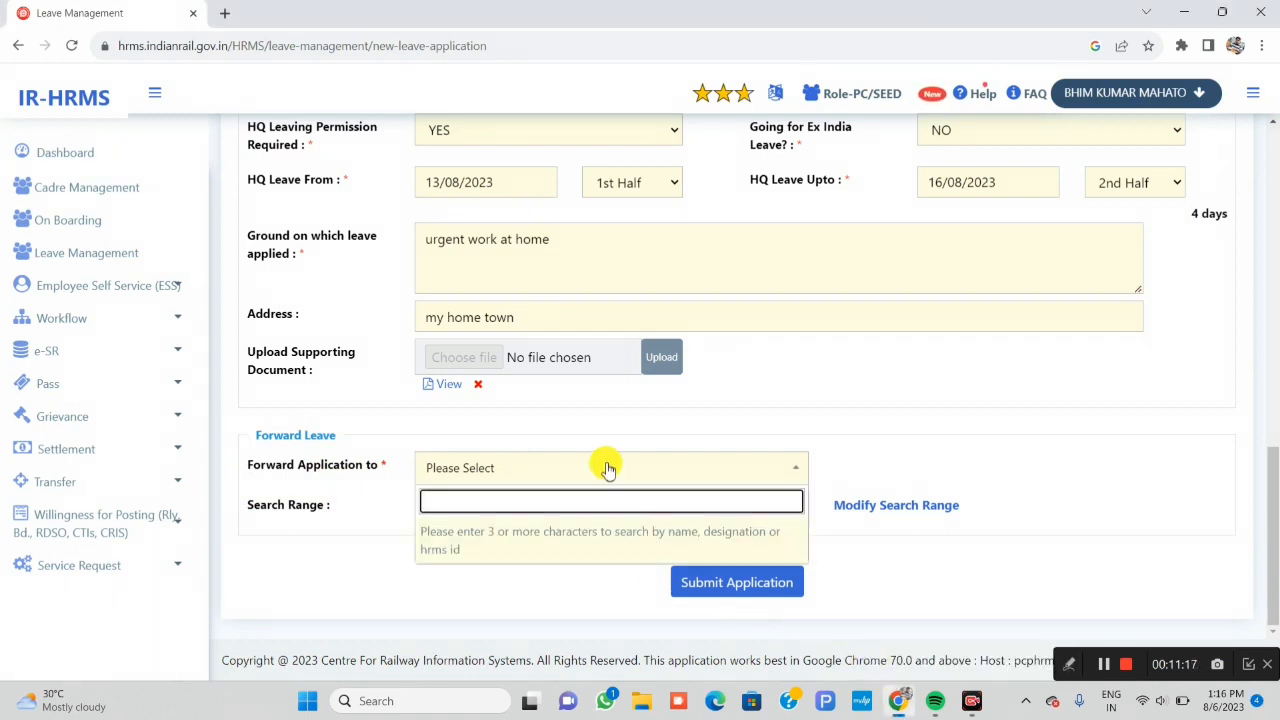
{"action": "type", "text": "shalini"}
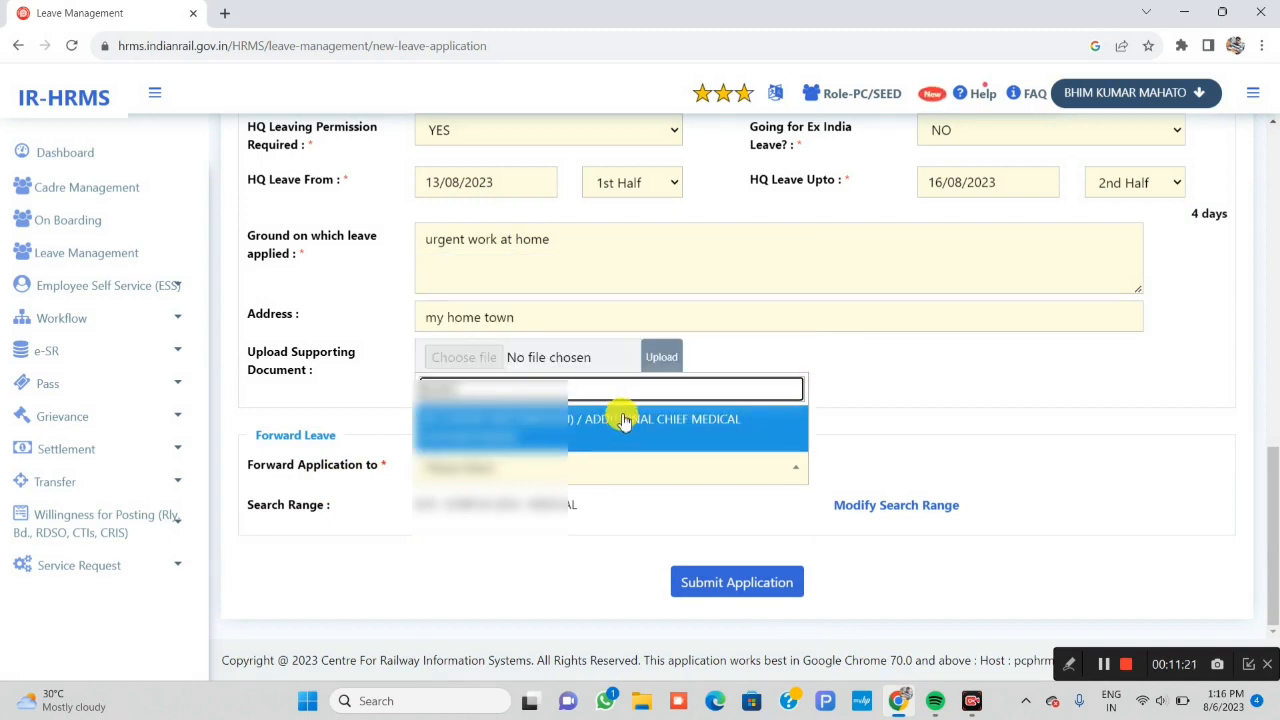
{"action": "left_click", "coordinate": [622, 420]}
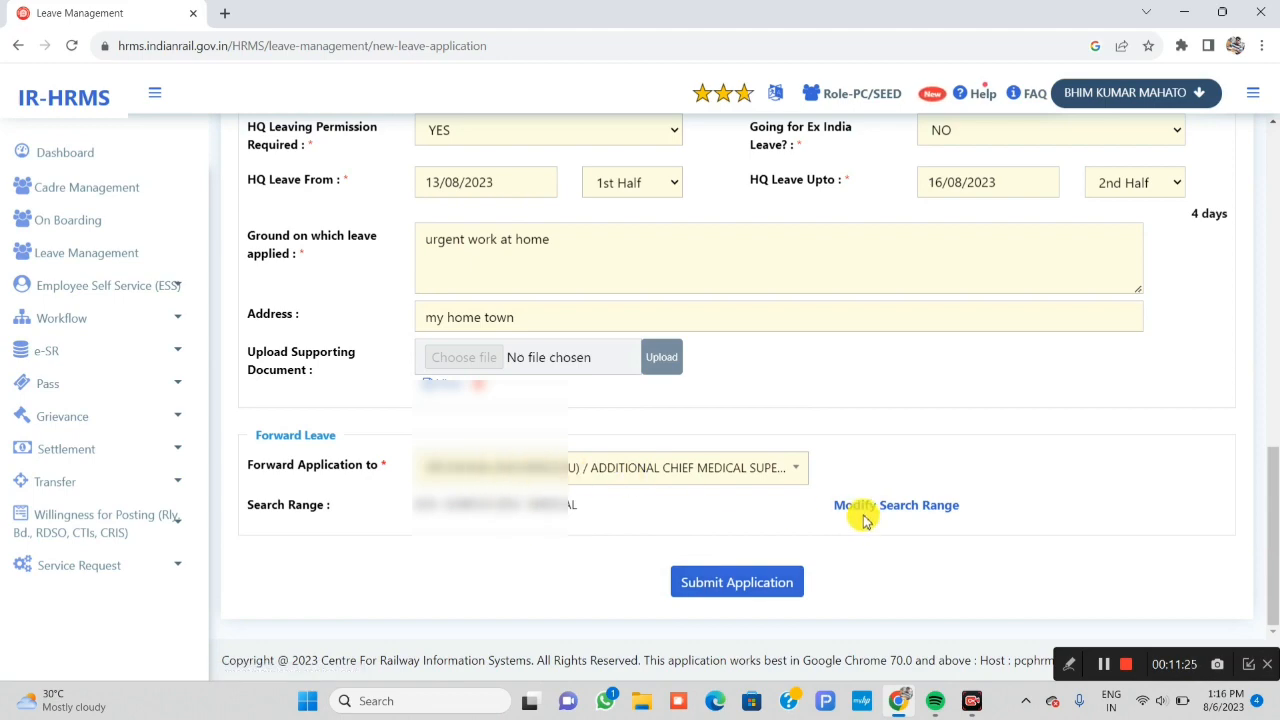
Step: View the zone, department, sub department and primary unit settings of the search range, and close them without changes
{"action": "left_click", "coordinate": [922, 509]}
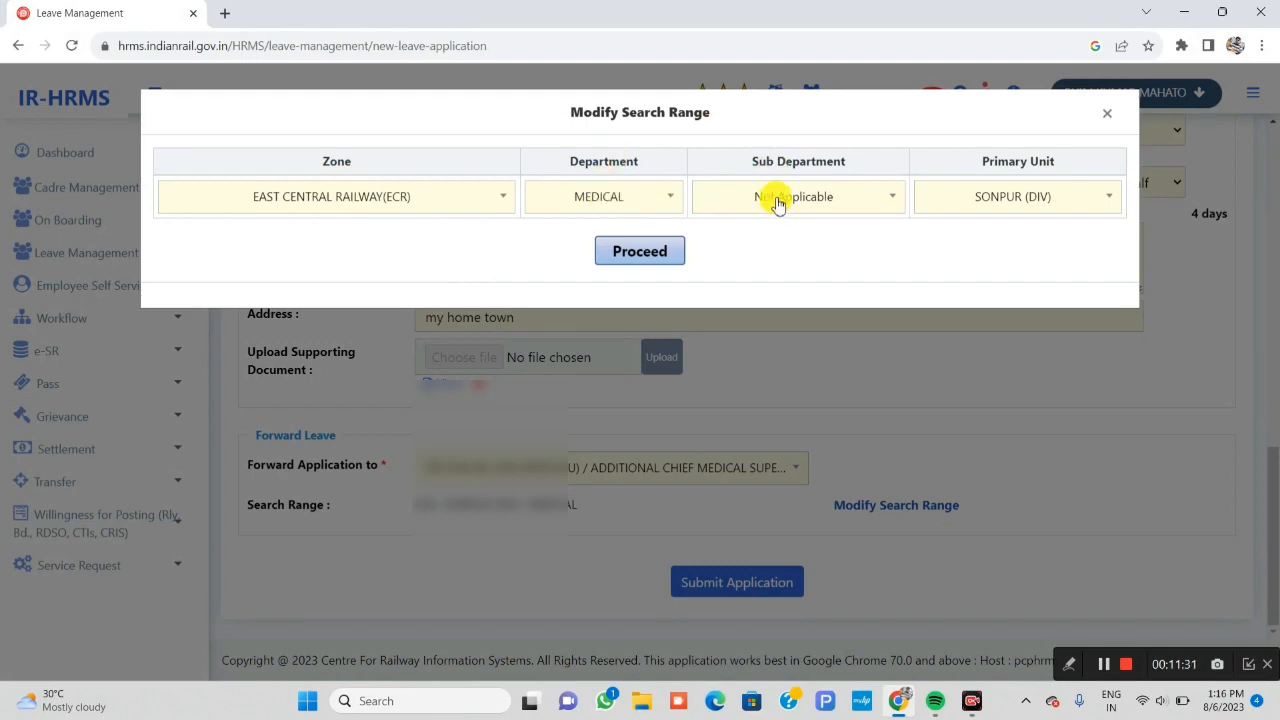
{"action": "left_click", "coordinate": [1105, 117]}
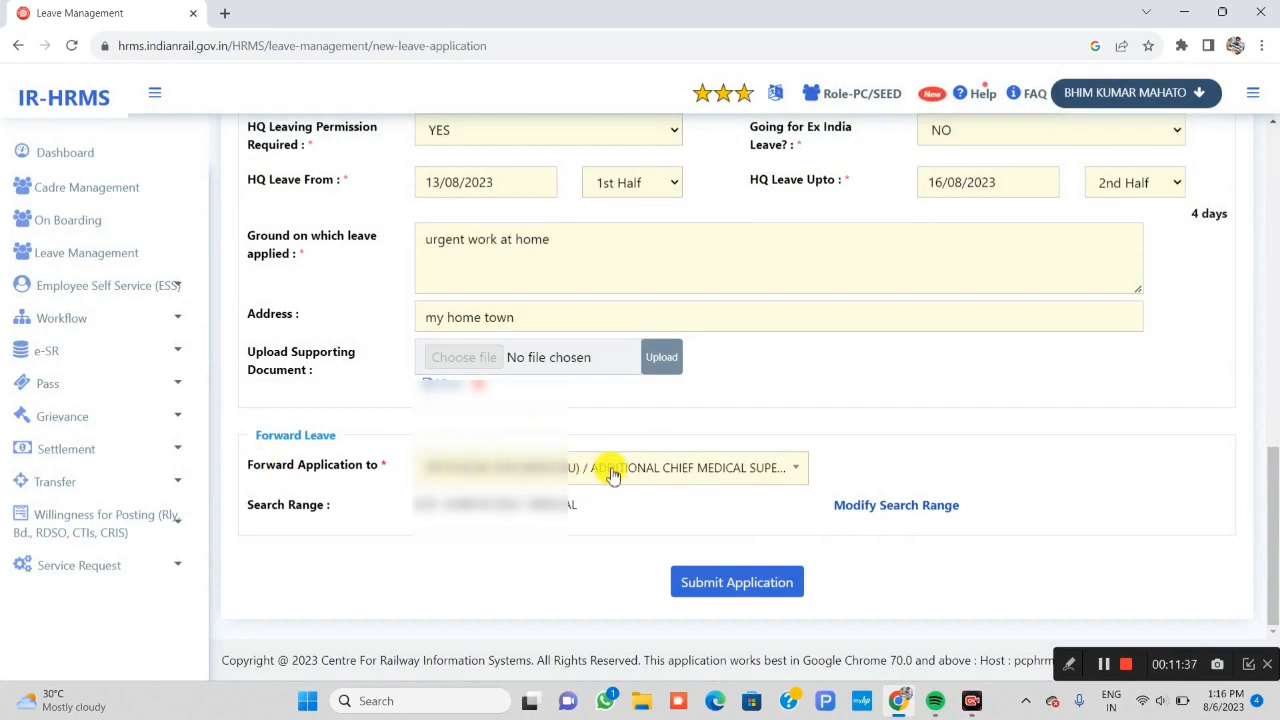
Step: Submit the leave application and confirm the submission
{"action": "left_click", "coordinate": [722, 582]}
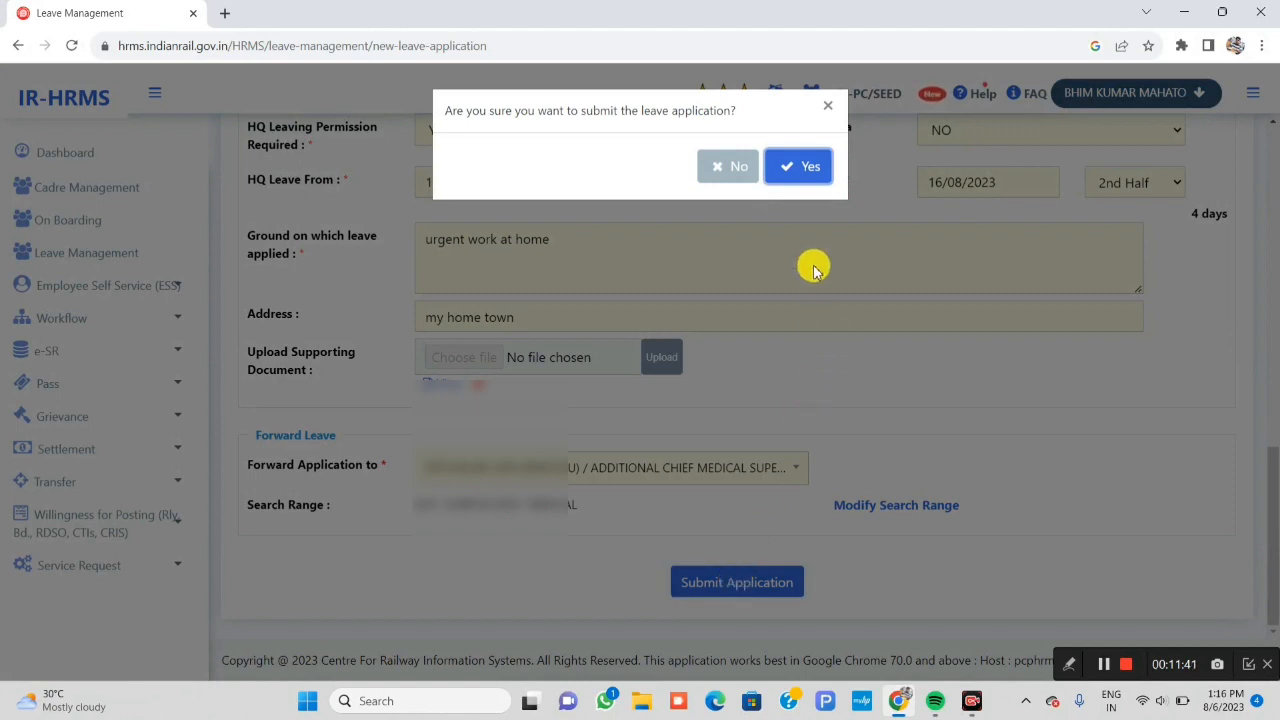
{"action": "left_click", "coordinate": [800, 165]}
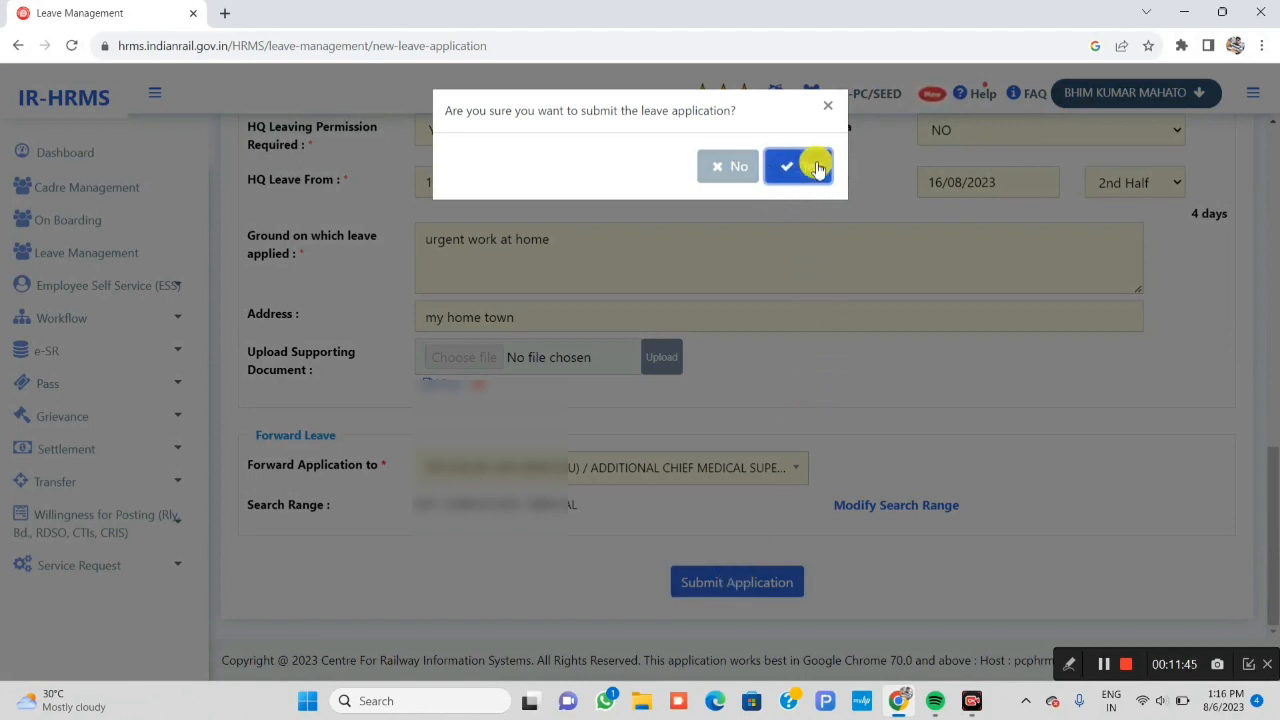
{"action": "left_click", "coordinate": [816, 167]}
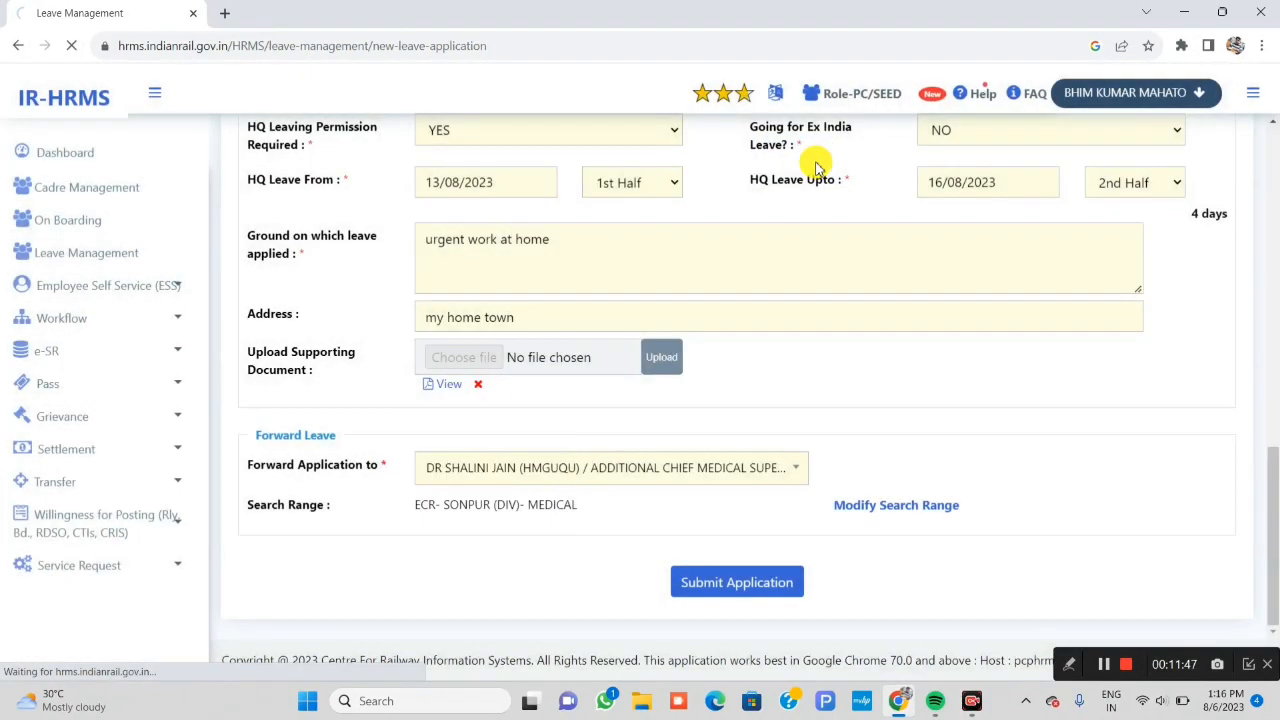